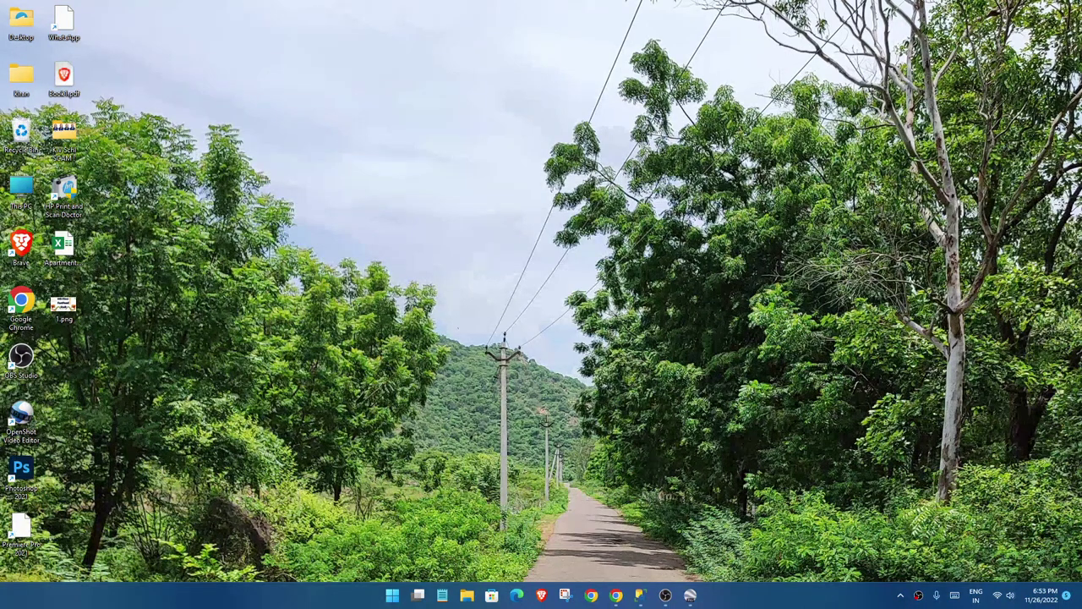
- Open Task Manager and sort the running processes by CPU usage, highest first
right_click(759, 595)
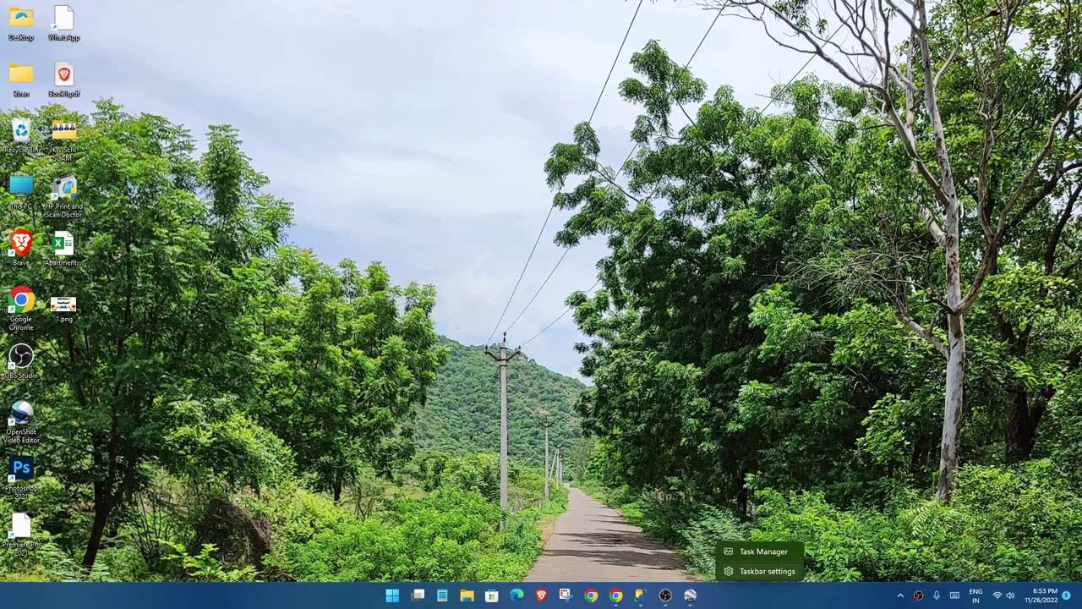
click(760, 551)
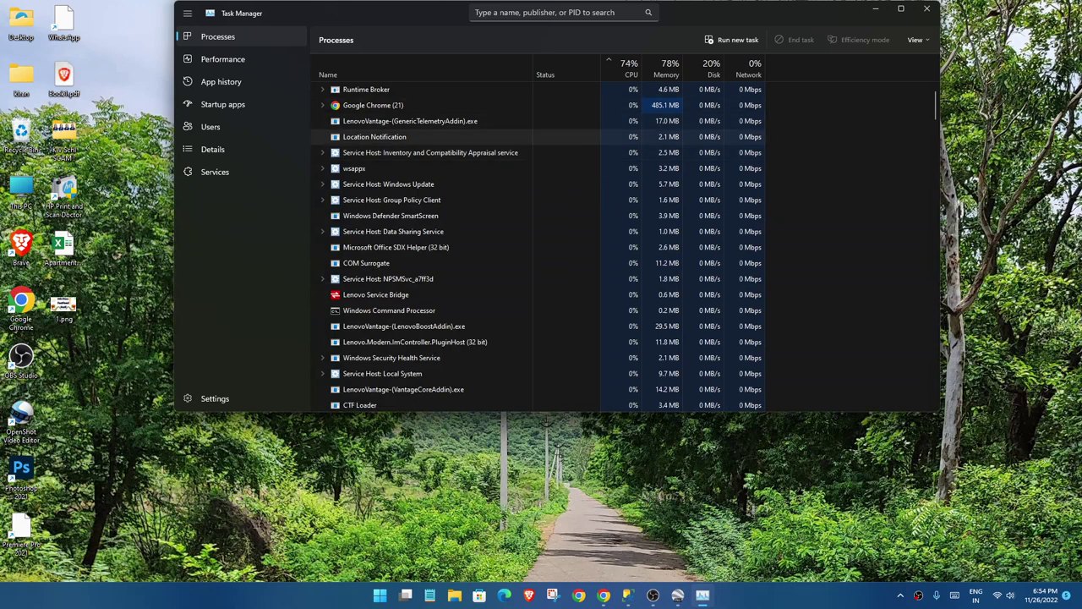
scroll(465, 251, down, 10)
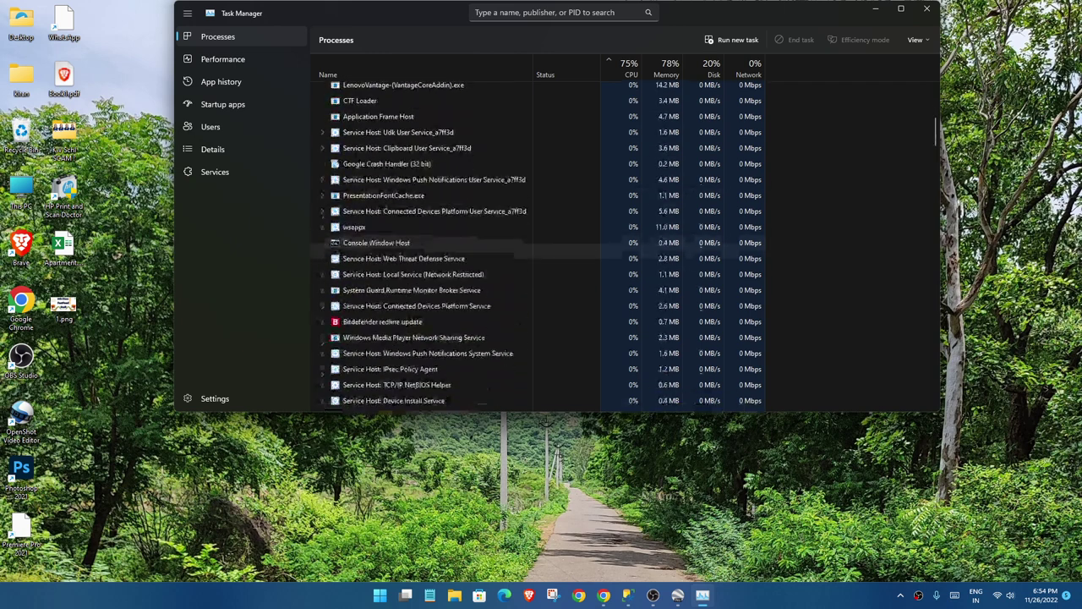
scroll(465, 251, up, 10)
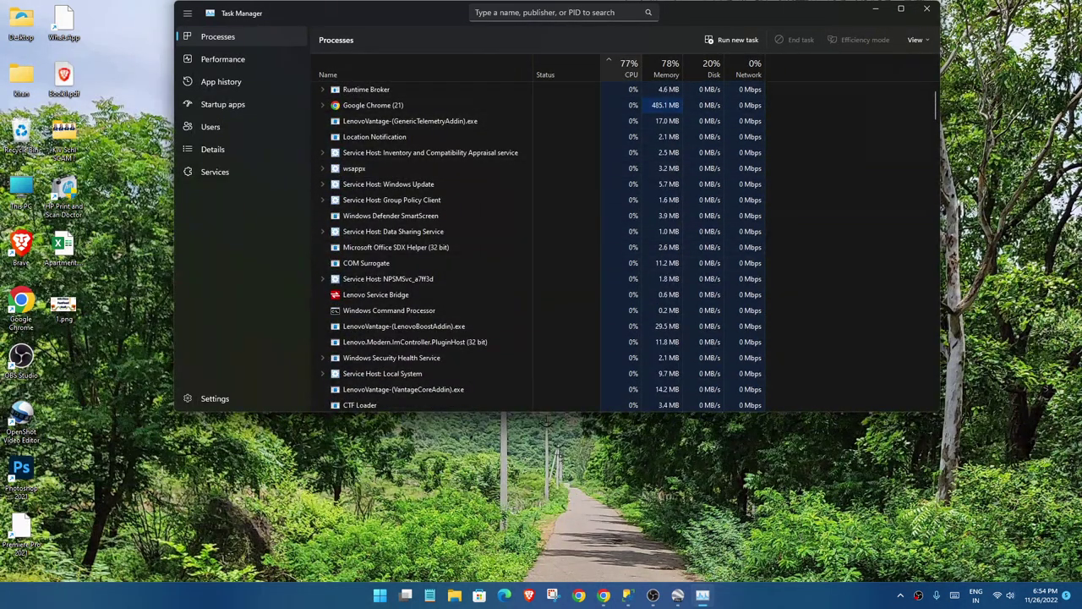
click(630, 67)
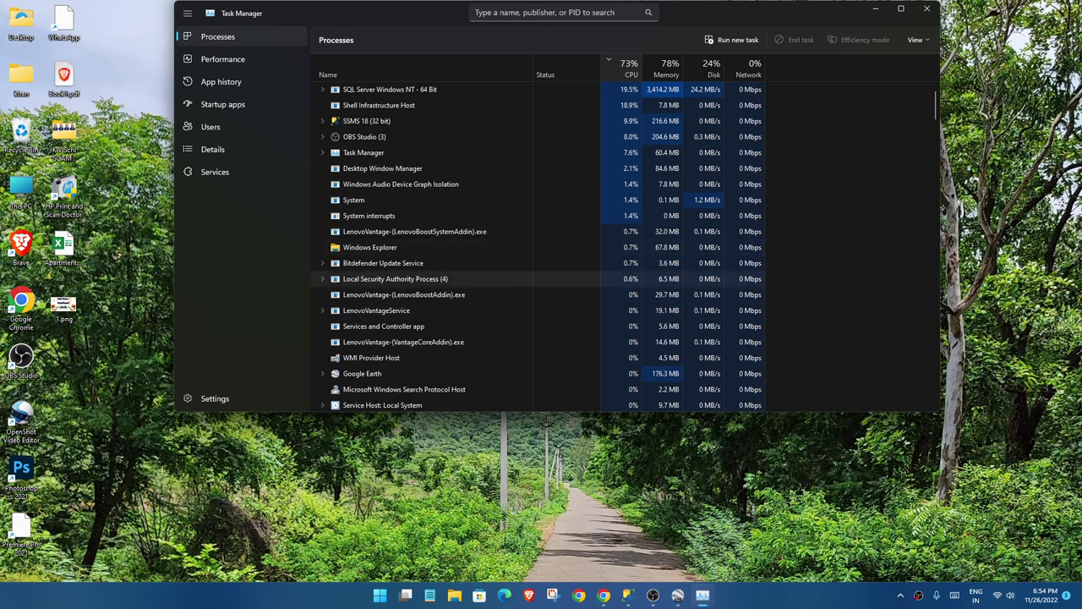
- Find Google Earth in the process list and end its task
scroll(541, 245, down, 4)
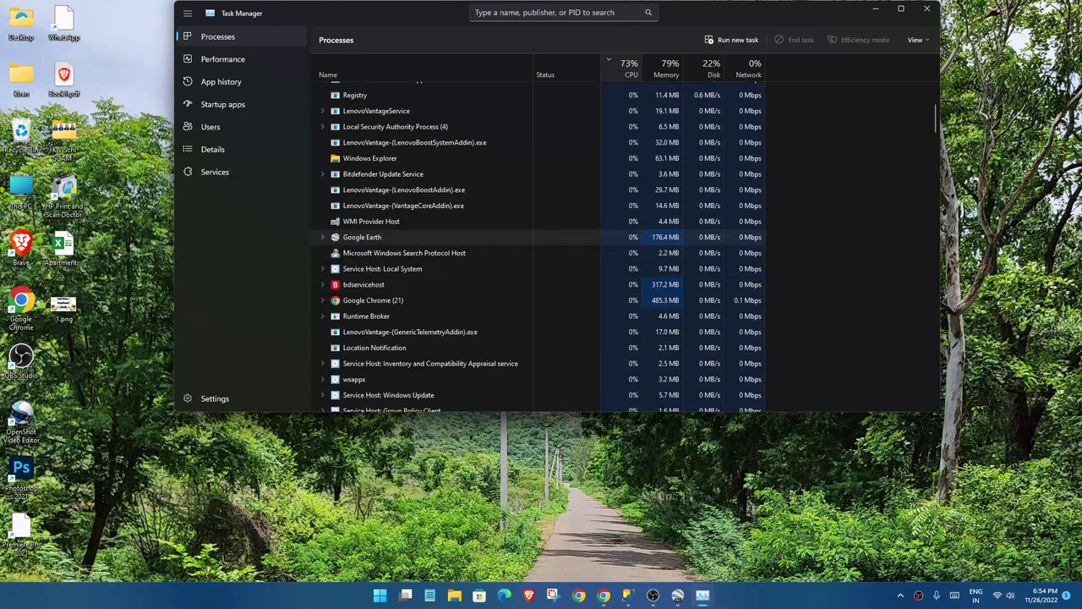
right_click(353, 237)
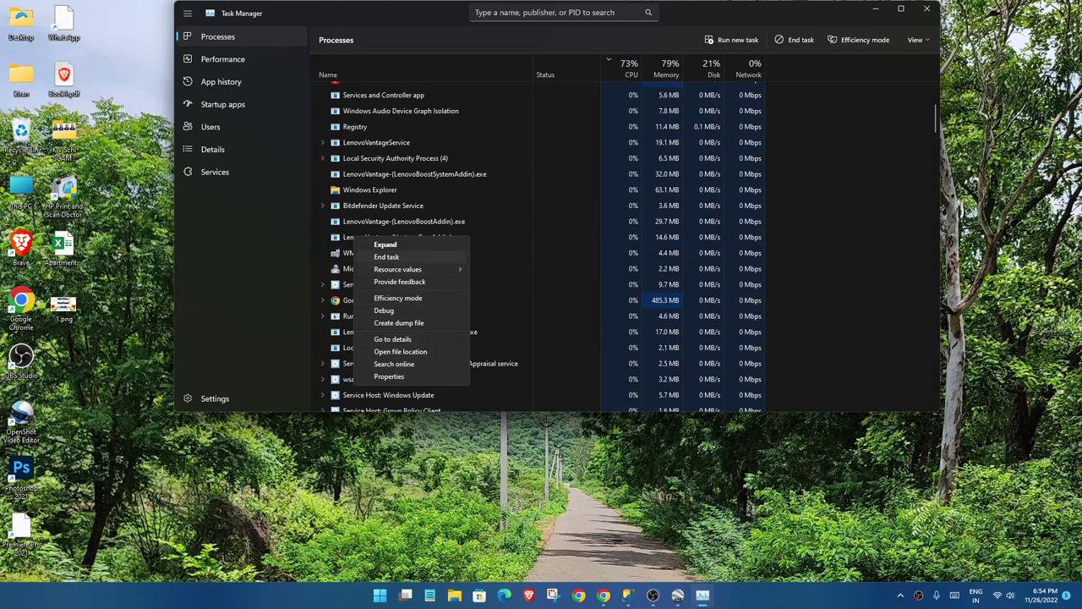
click(387, 257)
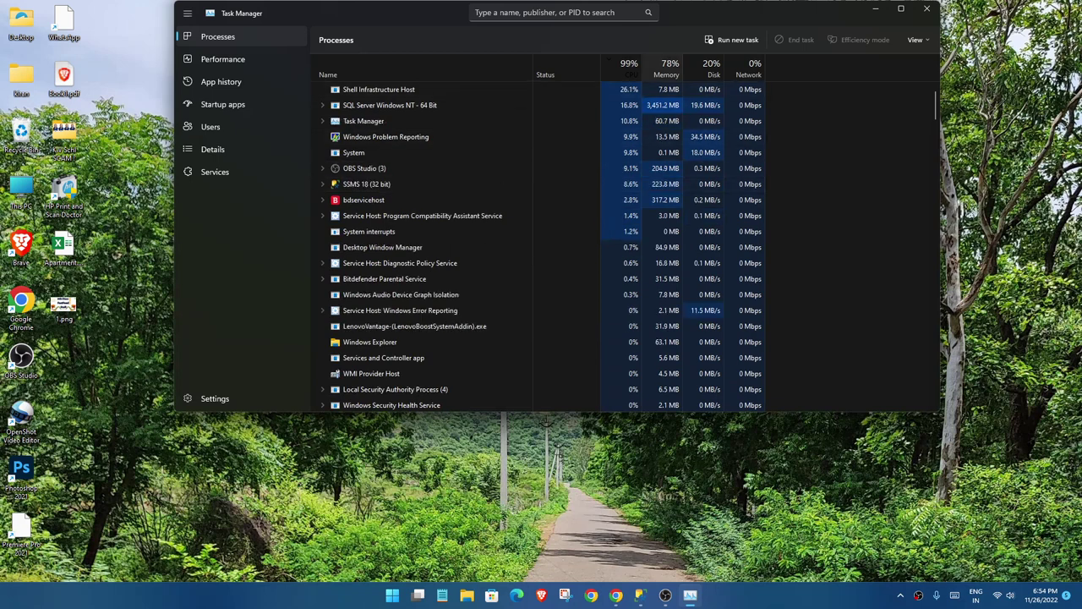
- Sort the processes by memory usage, highest first, and view the actions available for Oracle RDBMS Kernel Executable (32 bit)
click(666, 67)
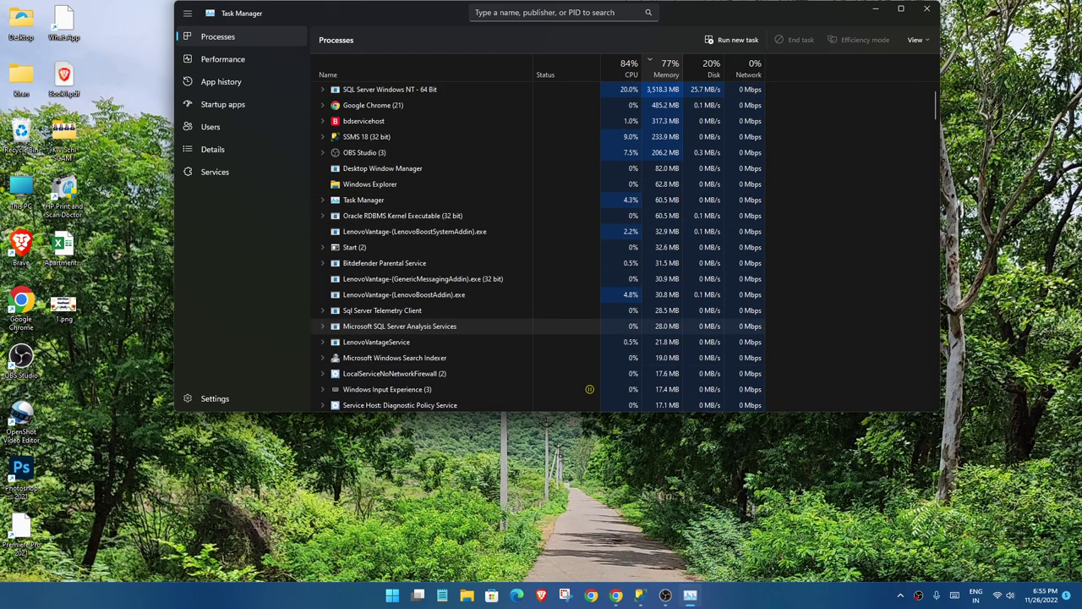
right_click(382, 217)
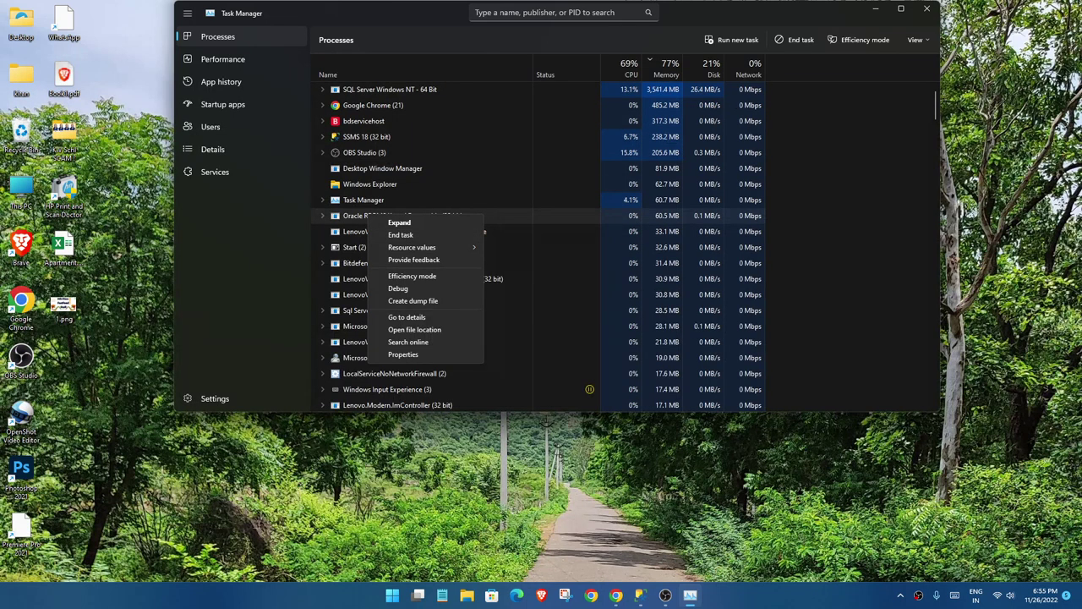
key(Escape)
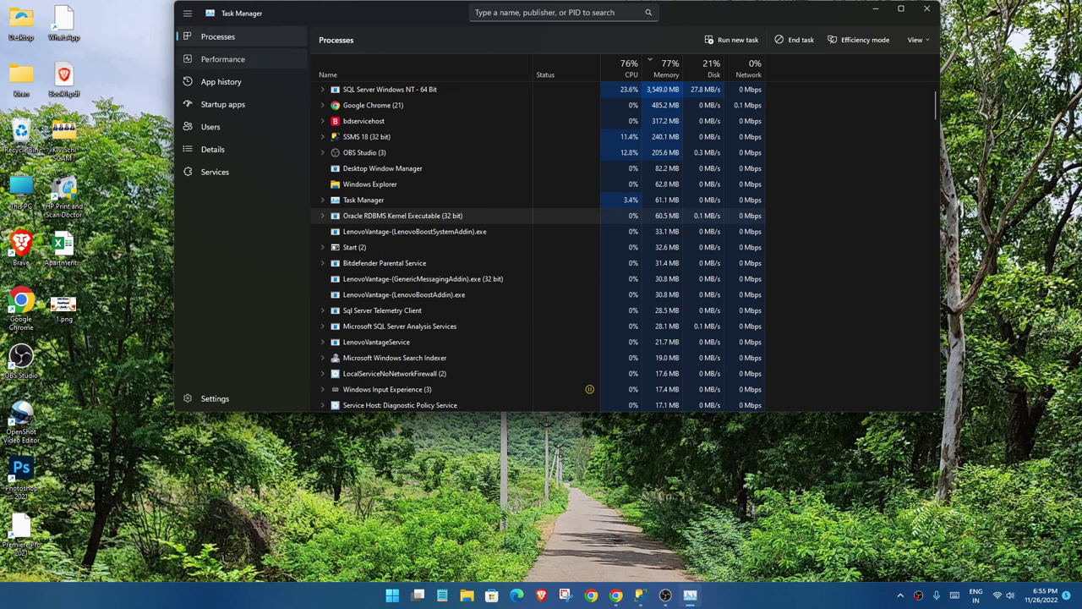
- Examine the performance graphs for CPU, Memory, Disk 0, Disk 1, Wi-Fi and GPU 0, returning to Disk 0 at the end
click(223, 59)
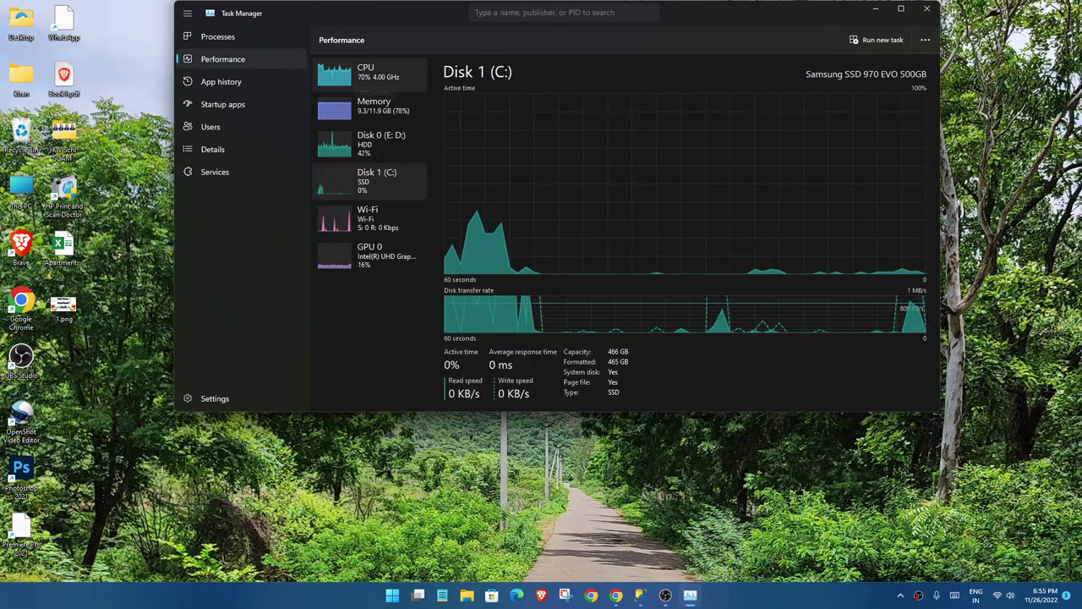
click(369, 75)
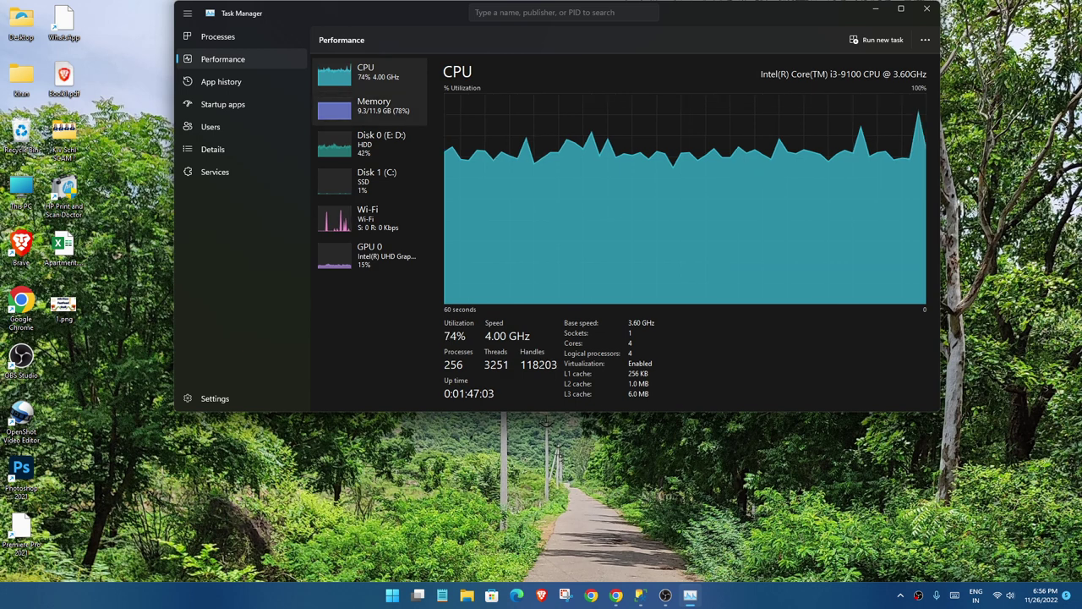
click(371, 108)
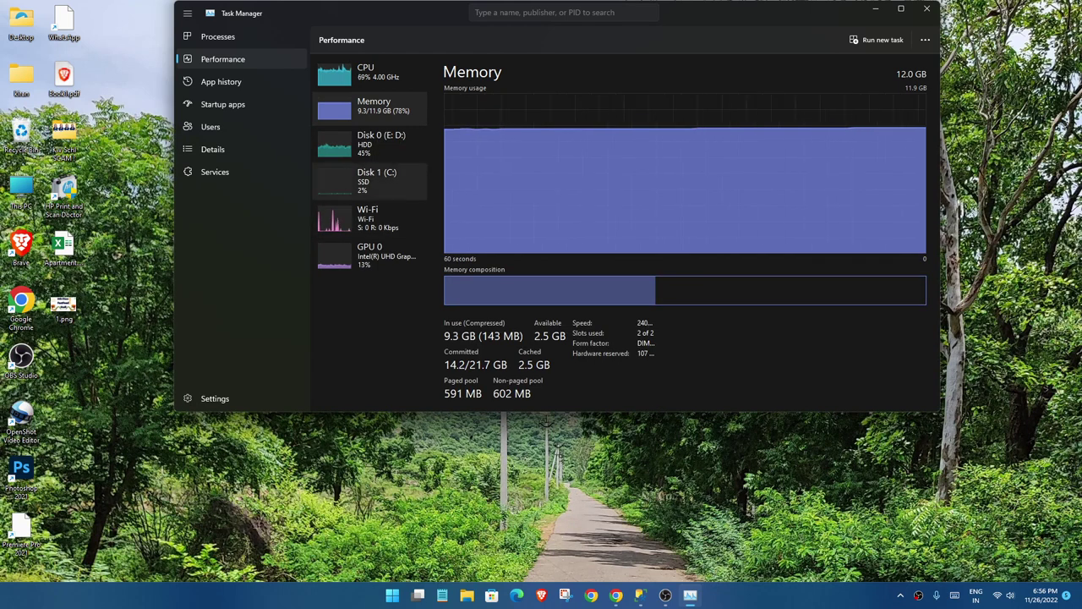
click(376, 143)
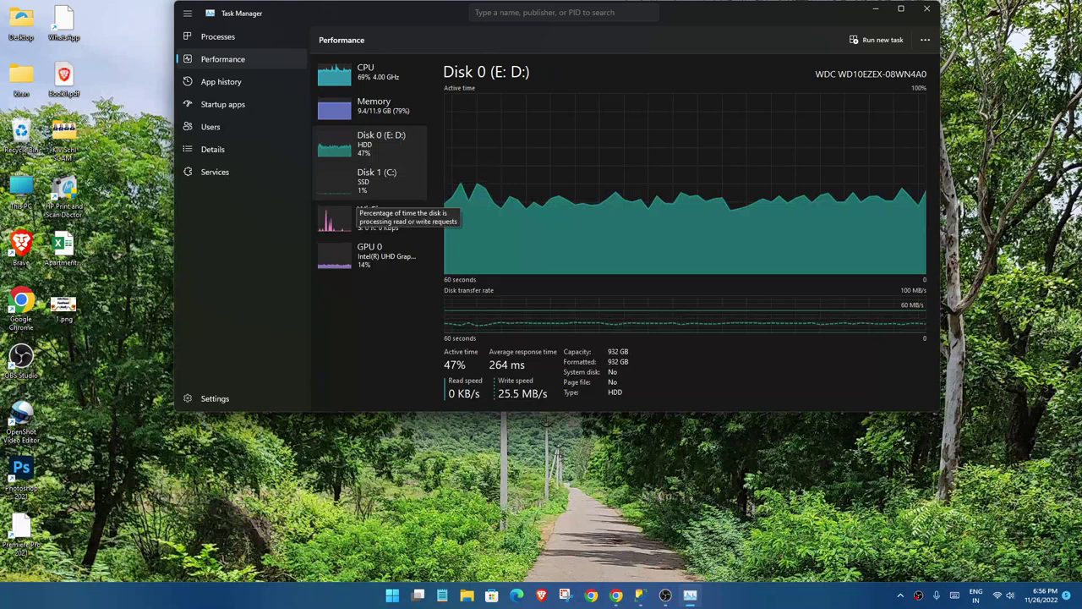
click(372, 191)
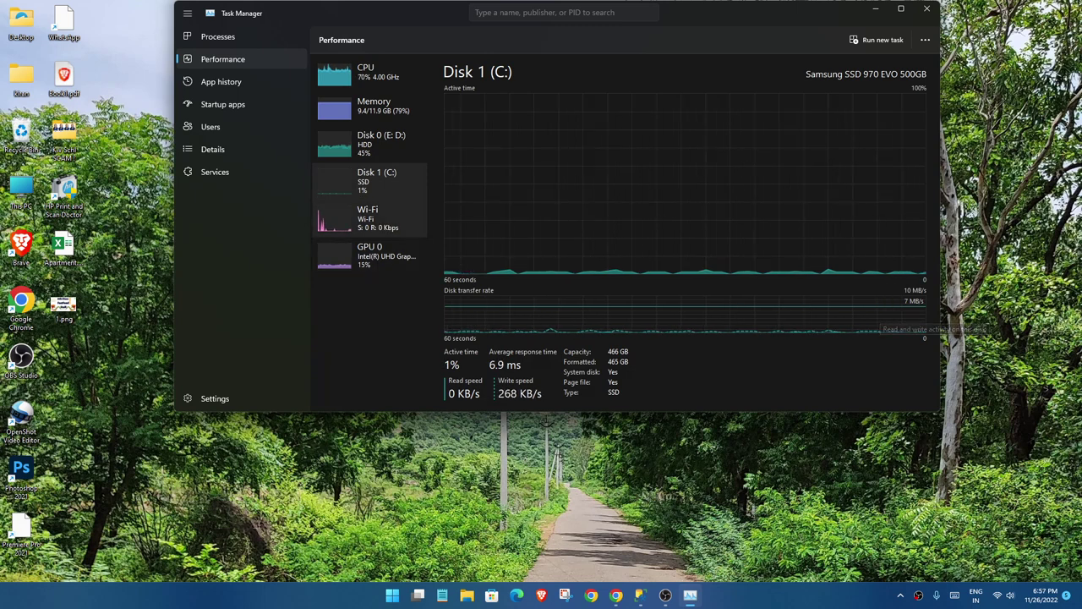
click(369, 218)
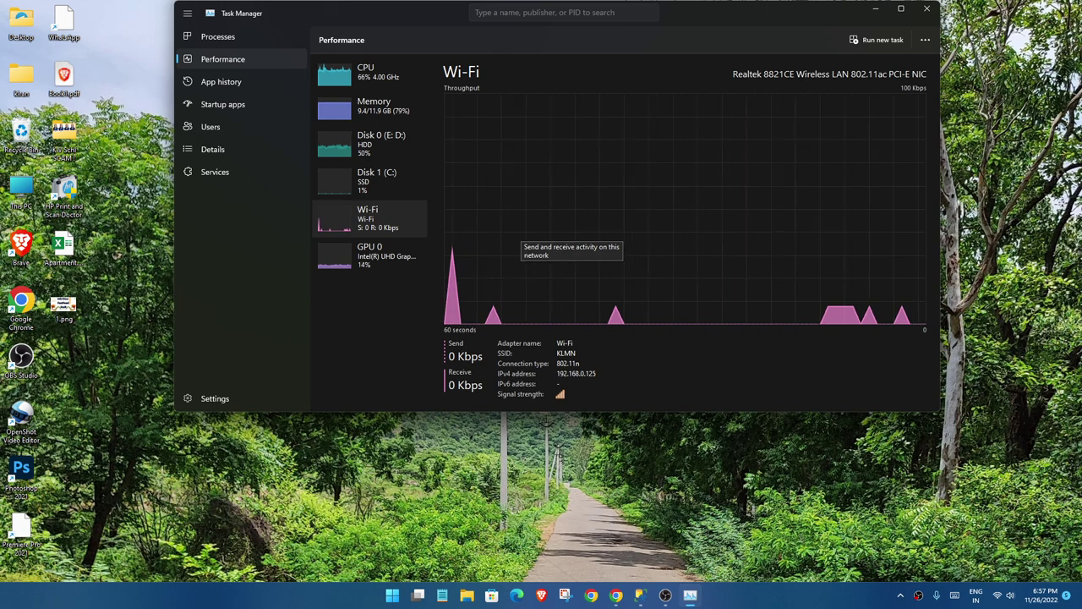
click(369, 254)
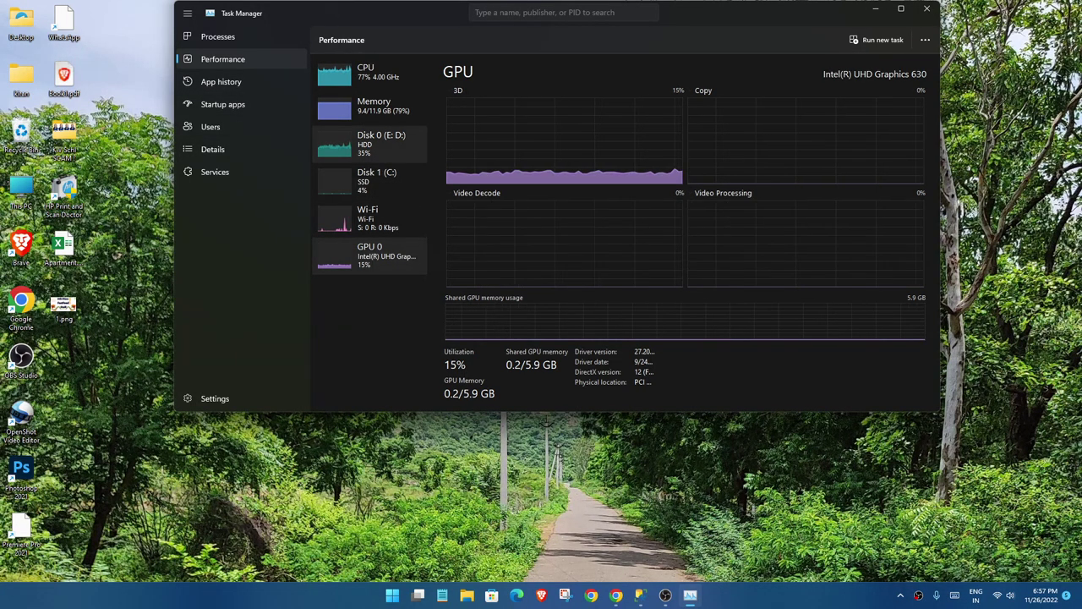
click(376, 144)
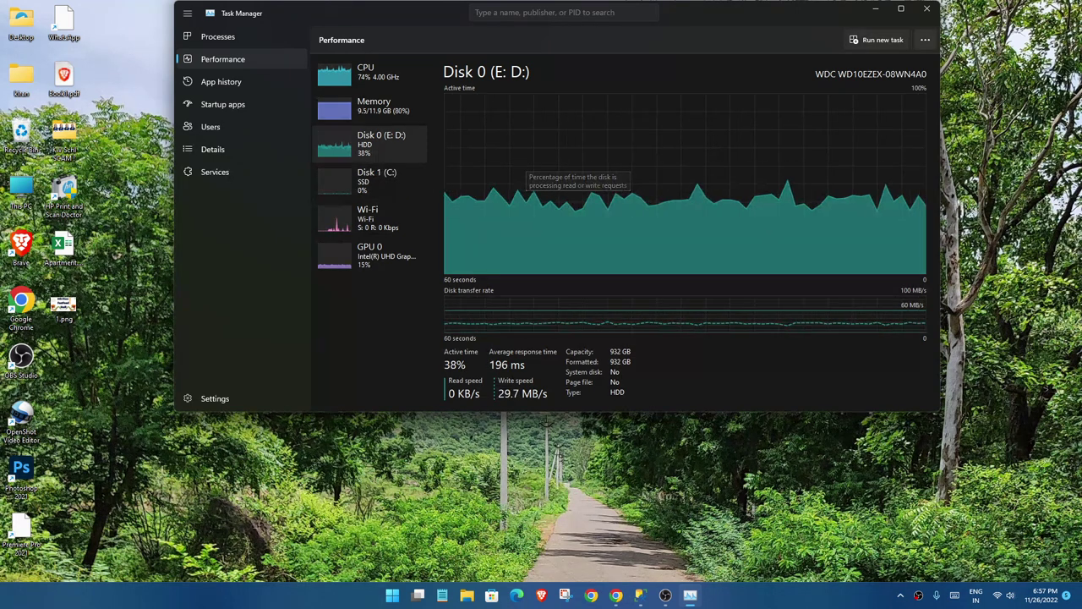
- Launch Resource Monitor from Task Manager and collapse the Services section of the CPU view, keeping Processes expanded
click(925, 40)
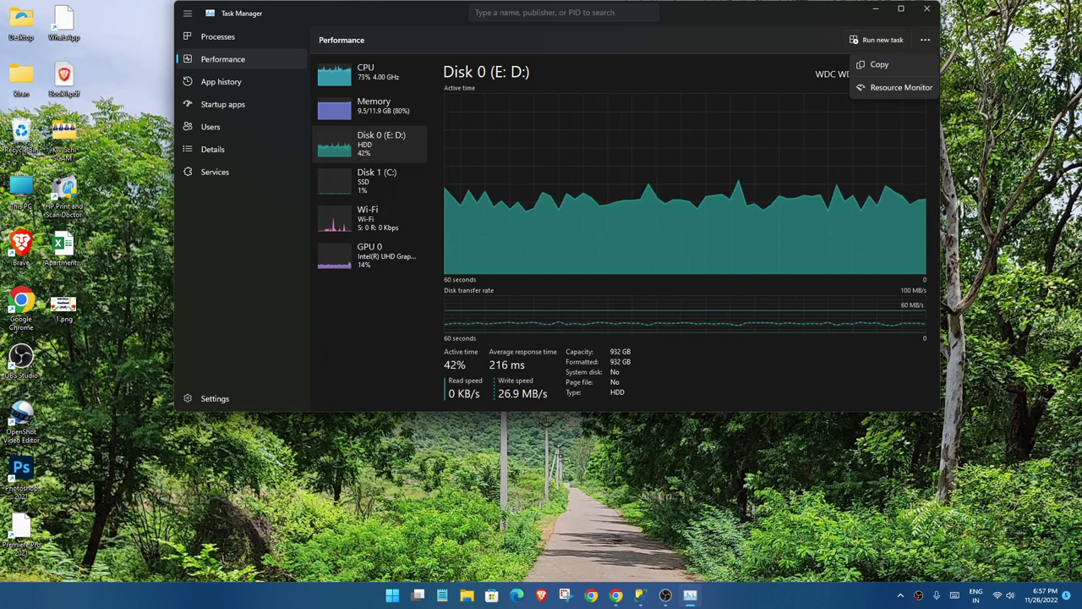
click(894, 87)
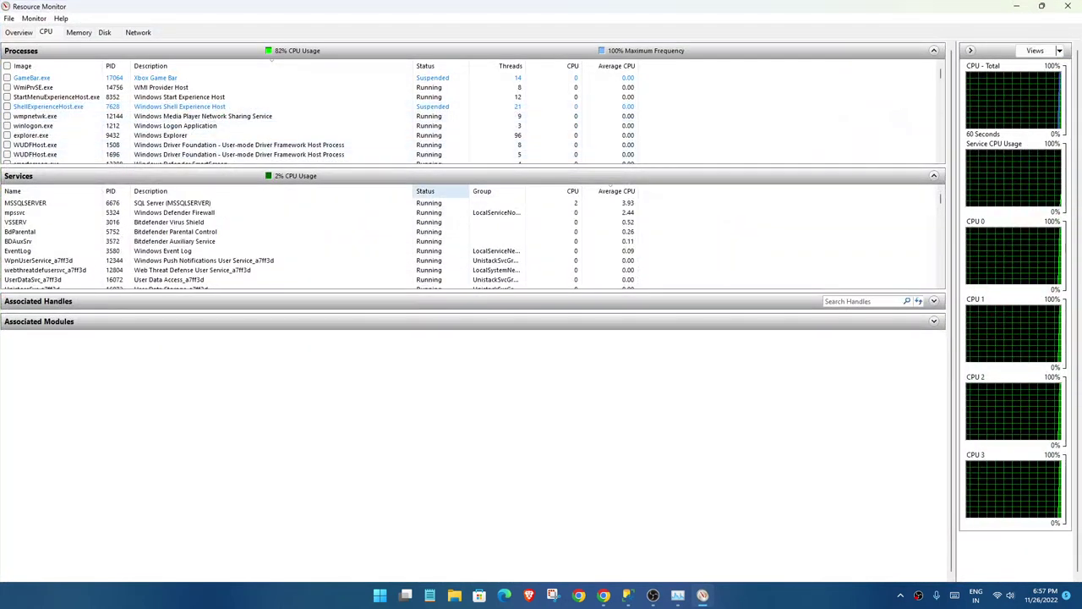
click(380, 50)
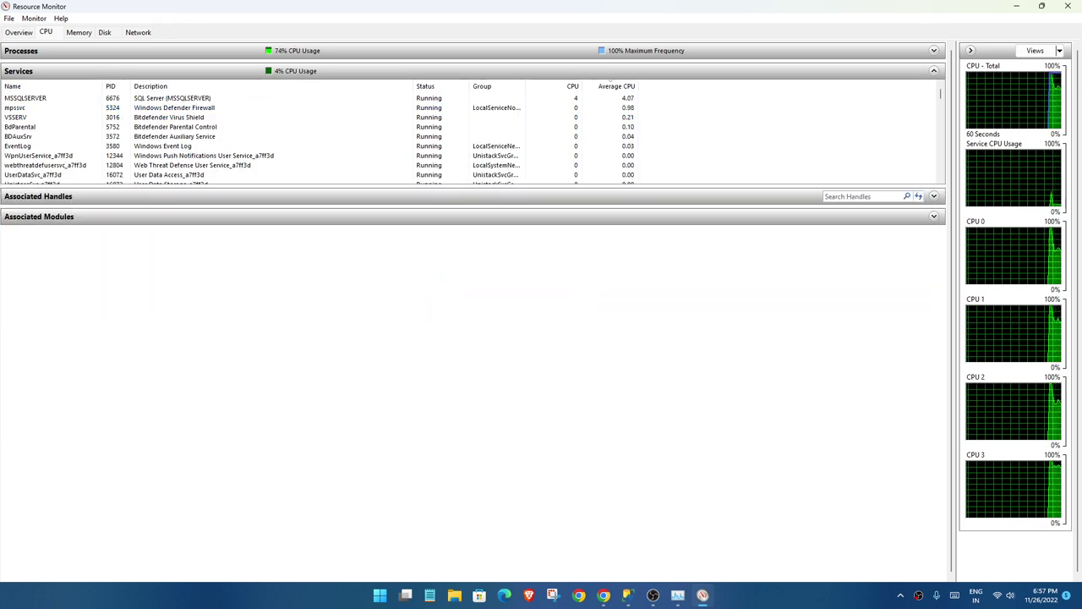
click(933, 70)
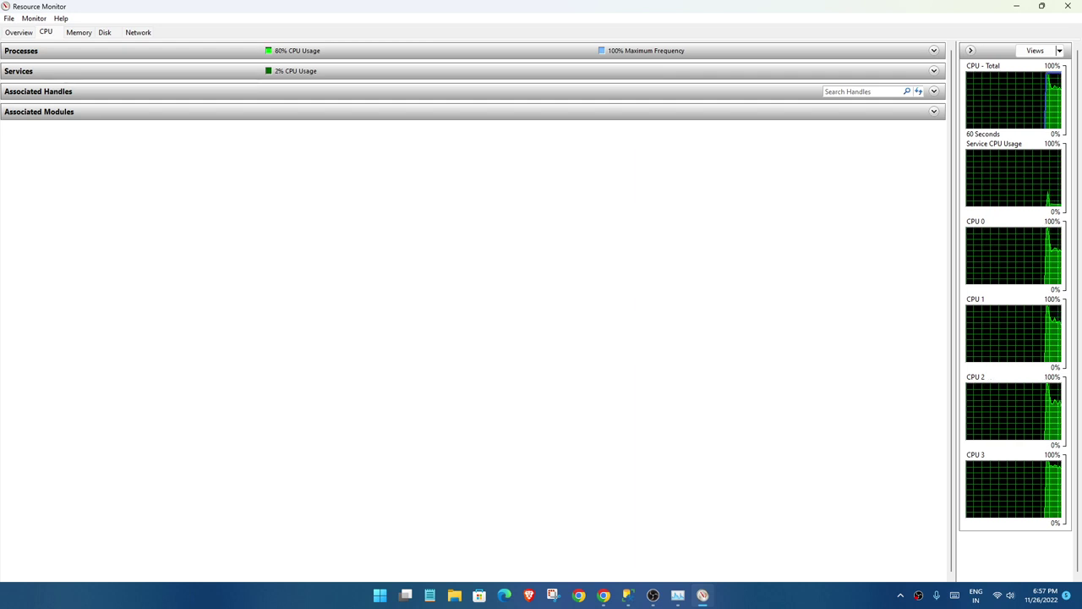
click(933, 50)
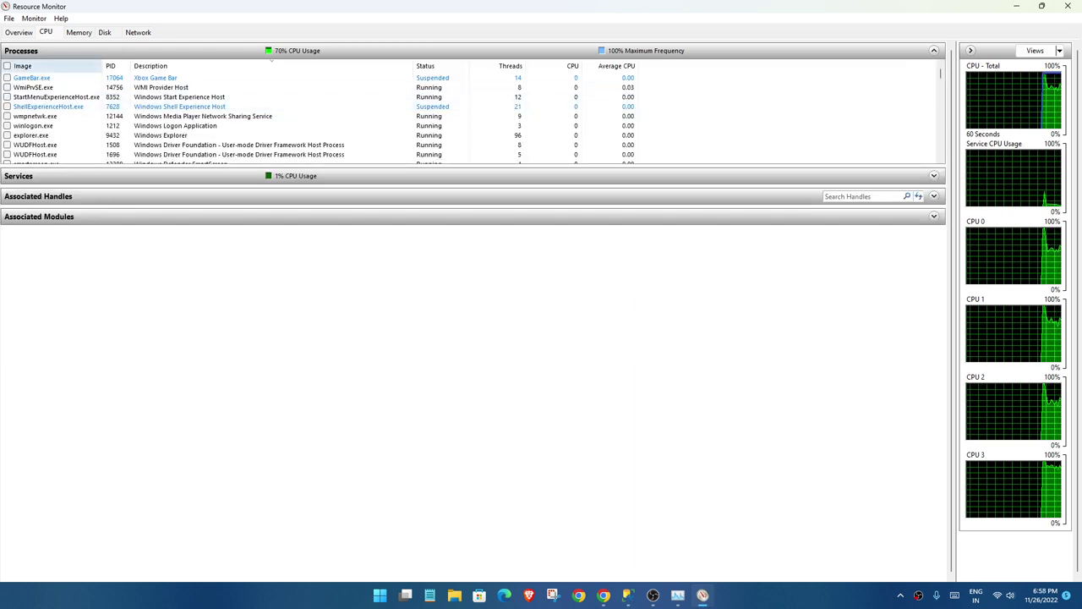
- Widen the Image column of the Processes section and sort the processes by PID in descending order
click(52, 65)
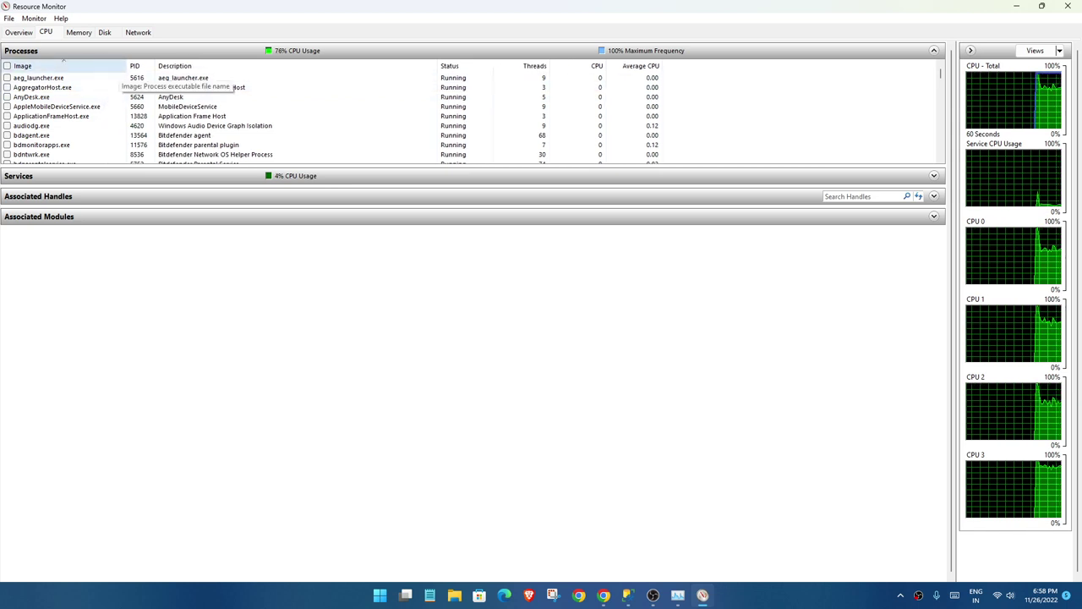
drag(102, 66, 127, 66)
click(135, 66)
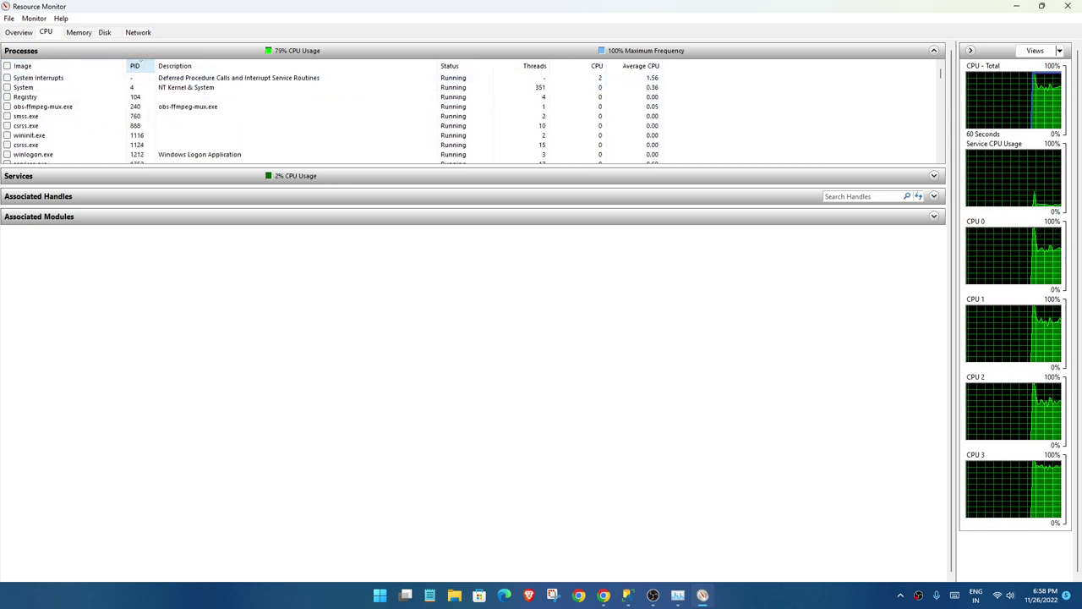
click(135, 66)
- Look through the sorted processes and view the actions available for the LenovoVantage-(GenericTelemetryAddin).exe process
click(136, 87)
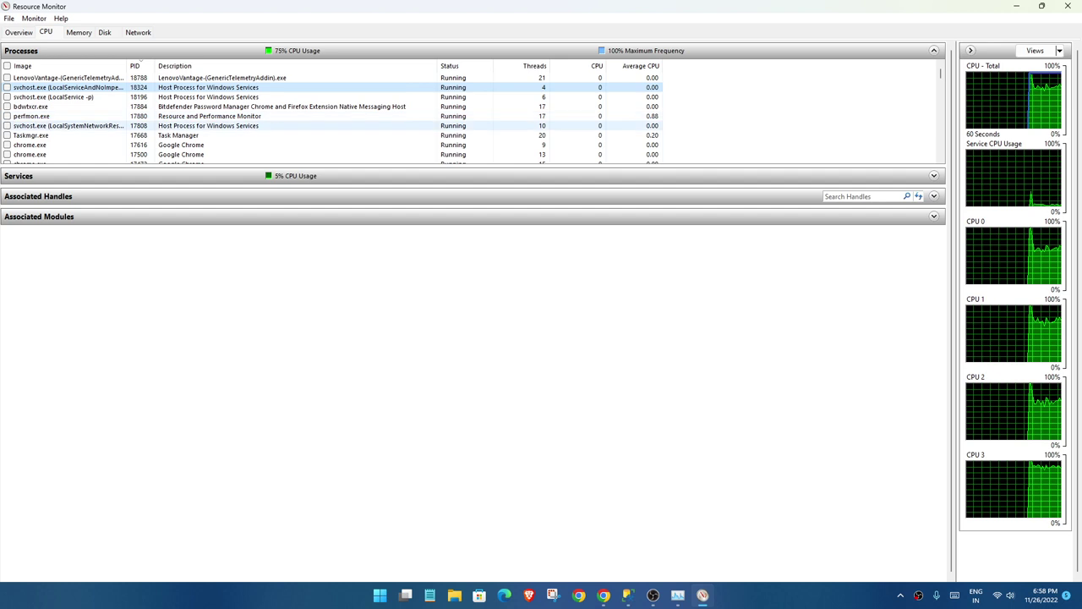
scroll(473, 116, down, 2)
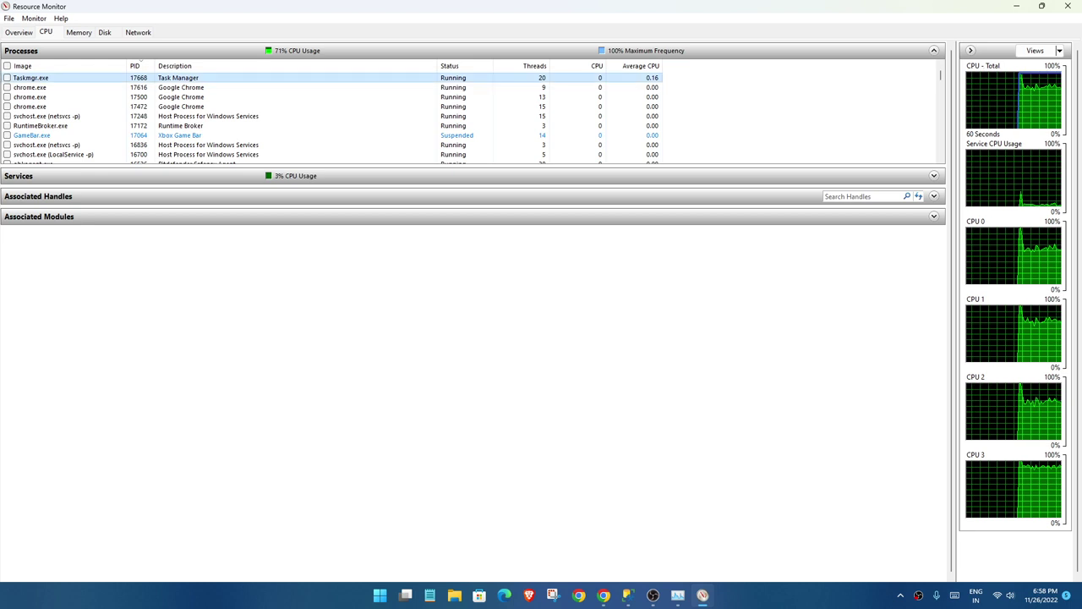
scroll(474, 115, up, 2)
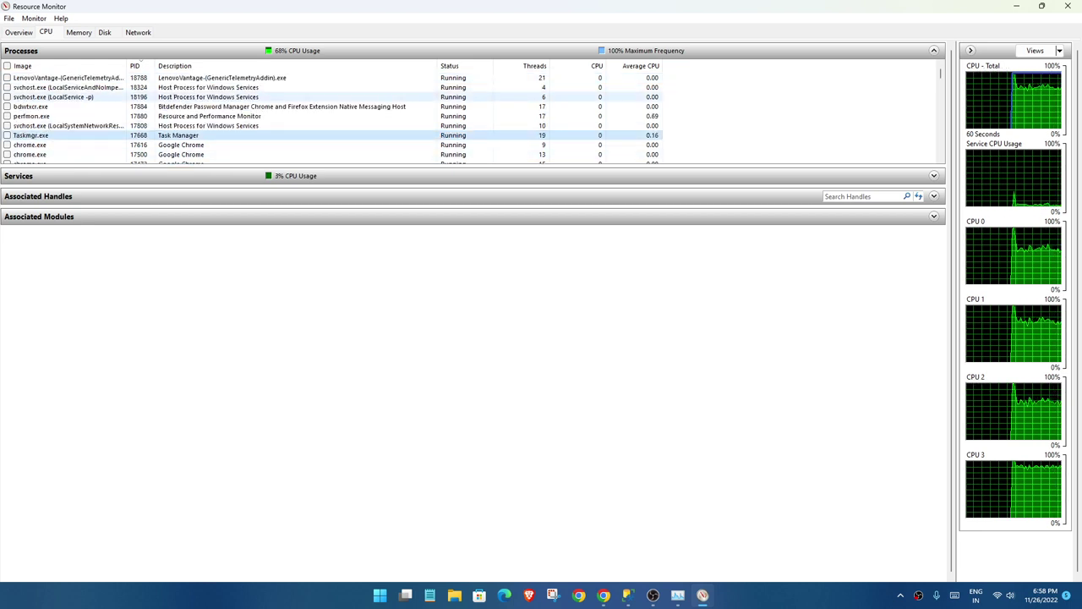
right_click(83, 78)
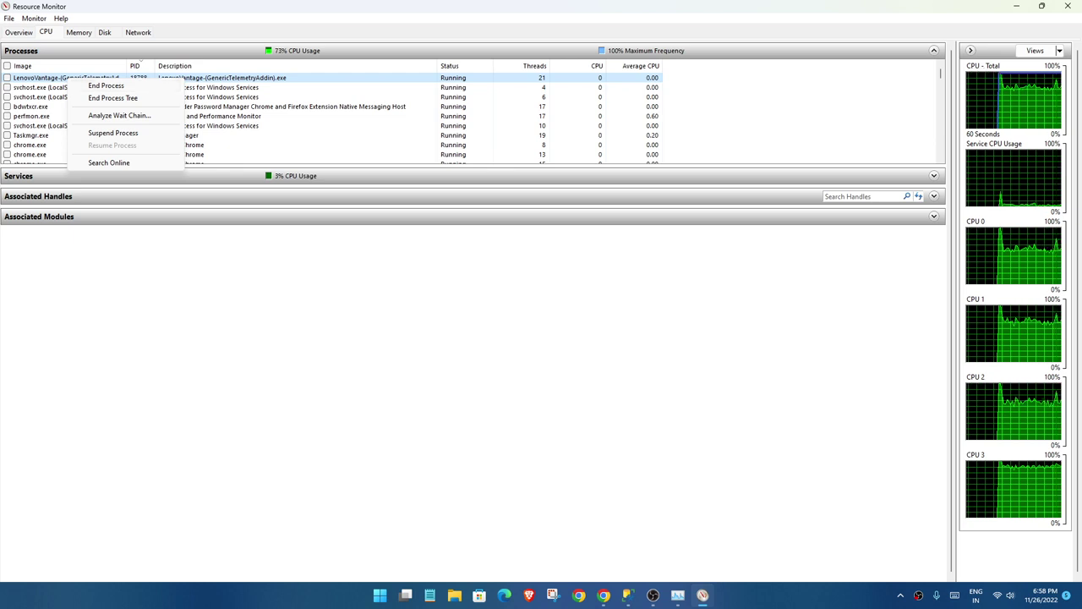
- Expand the Services section and view the actions available for the stopped ProtonVPN WireGuard service and the running ProfSvc service
click(50, 176)
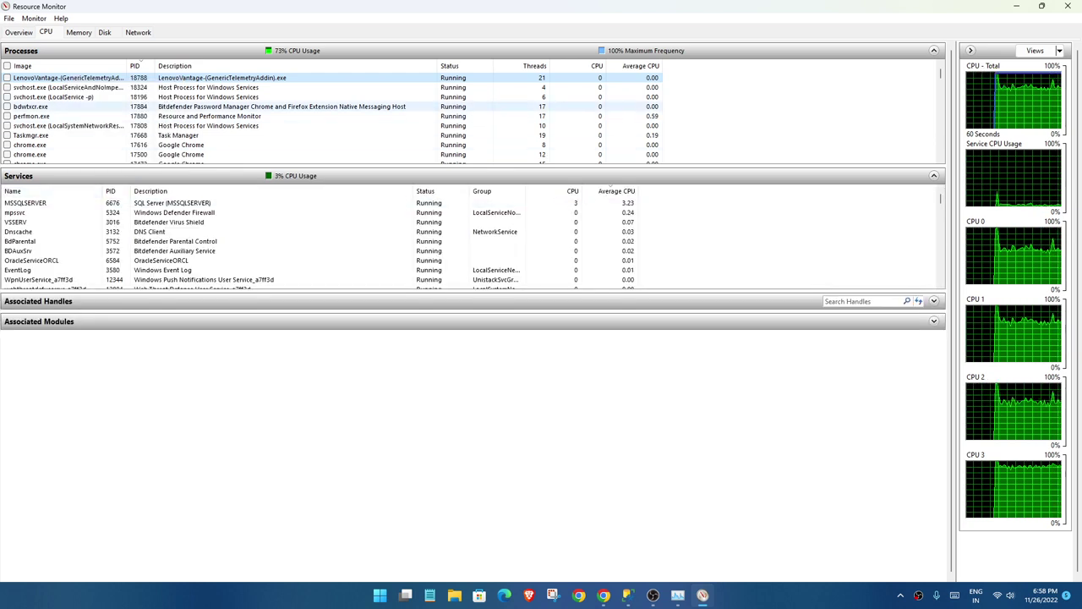
click(51, 145)
scroll(319, 237, down, 8)
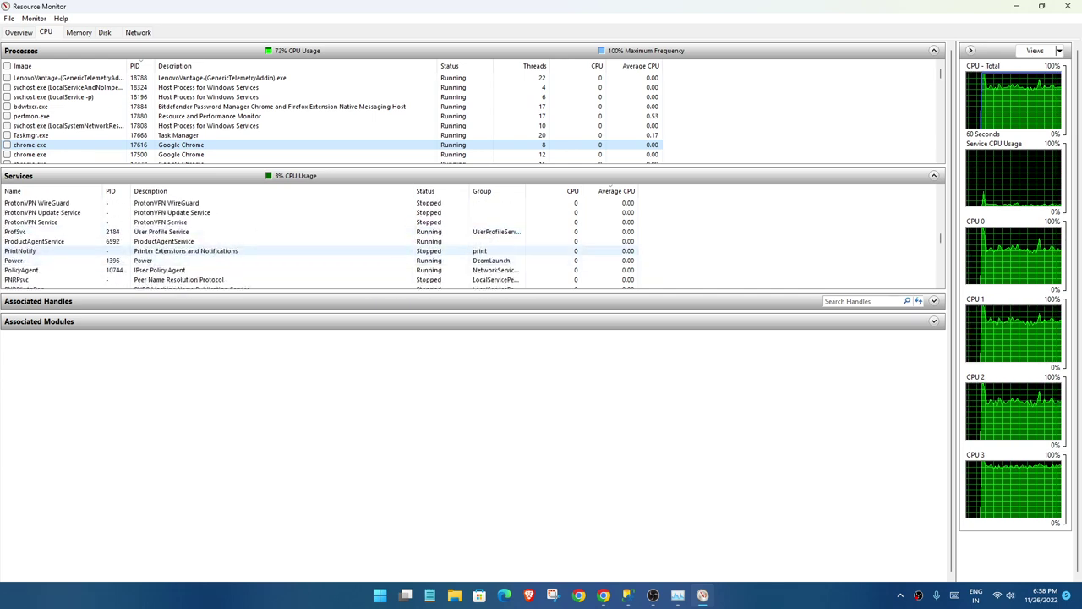
drag(940, 266, 940, 237)
right_click(40, 203)
key(Down)
key(Down)
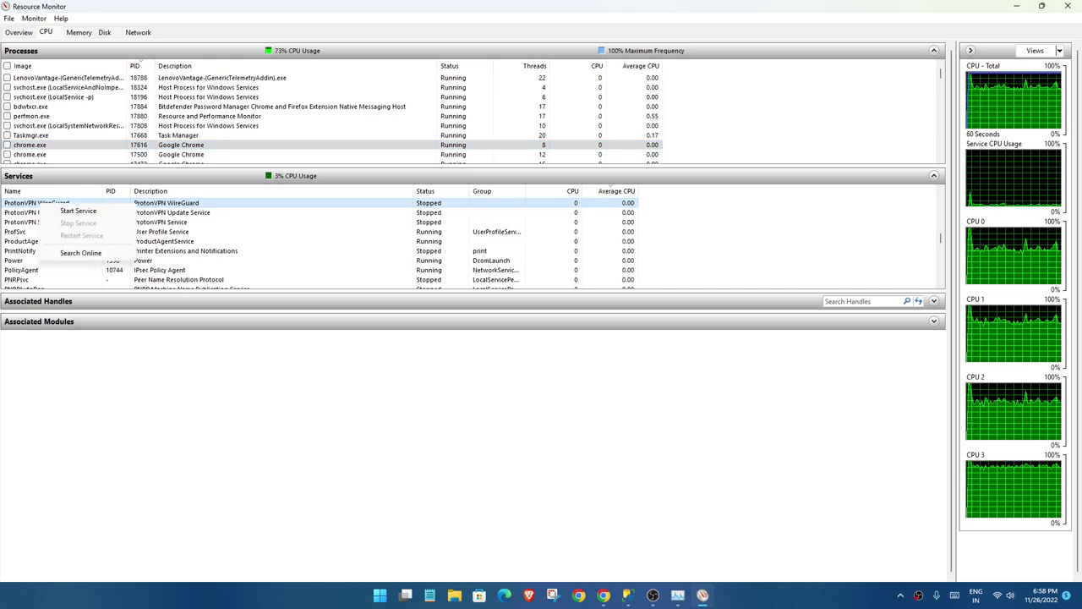
click(161, 232)
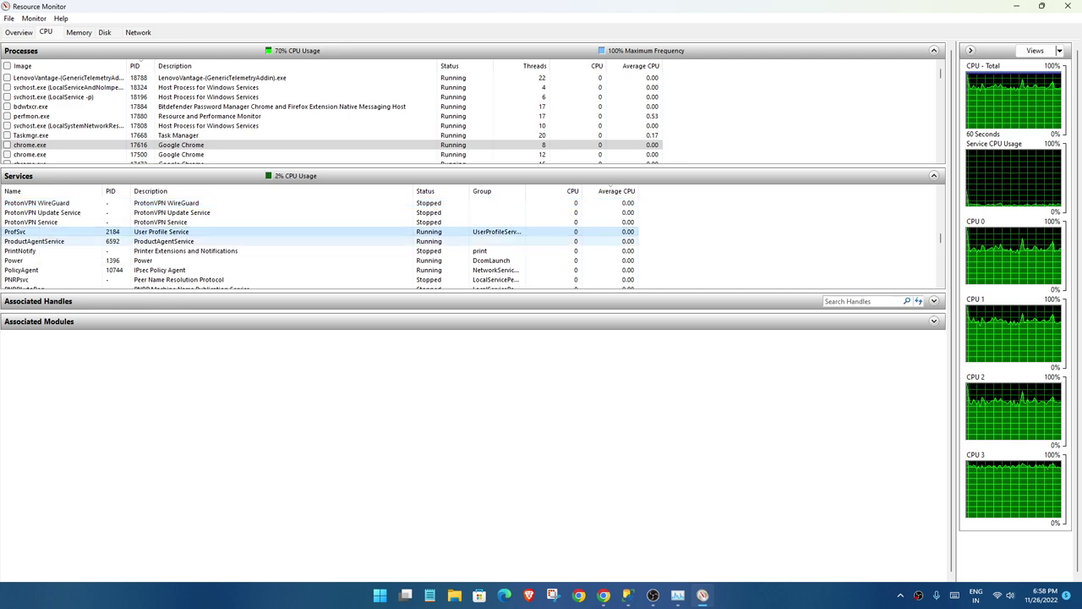
right_click(14, 231)
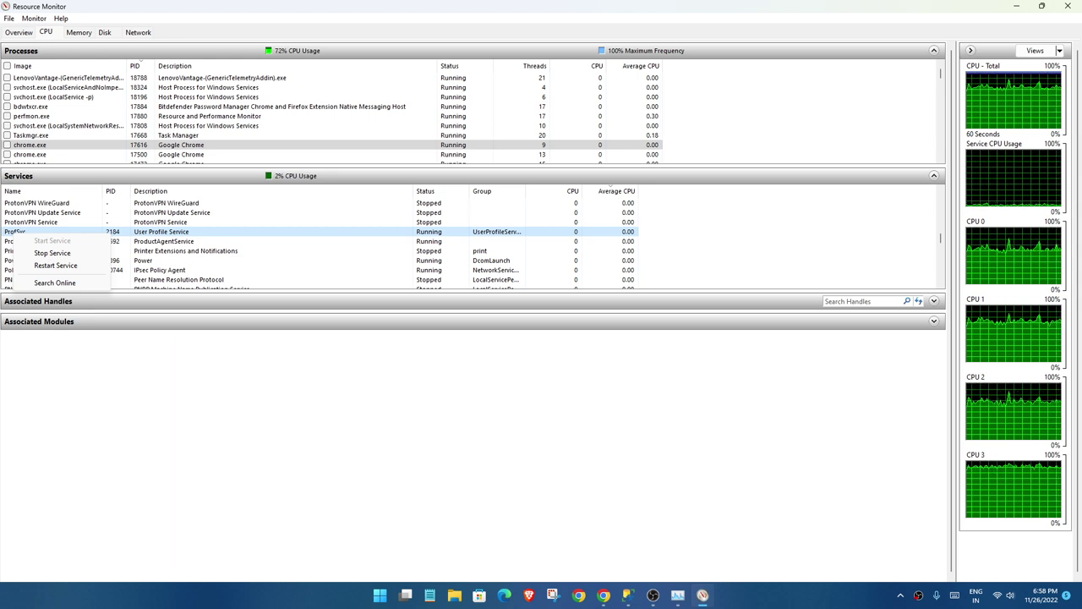
- Browse further through the service list to the OracleOraDb10g_home1TNSListener service, and collapse the Services section
key(Escape)
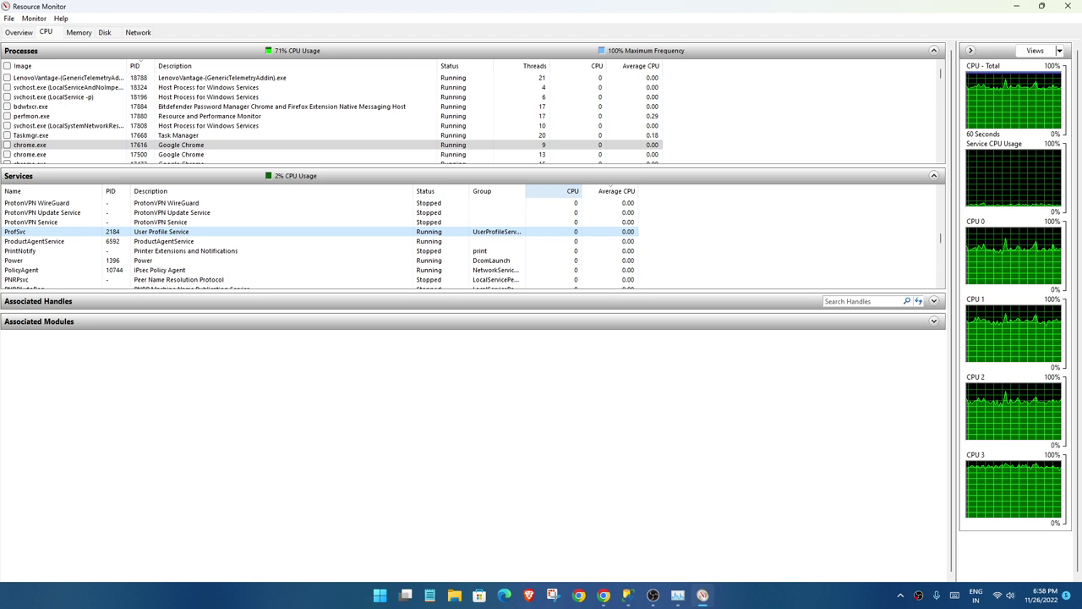
scroll(177, 213, down, 6)
click(177, 203)
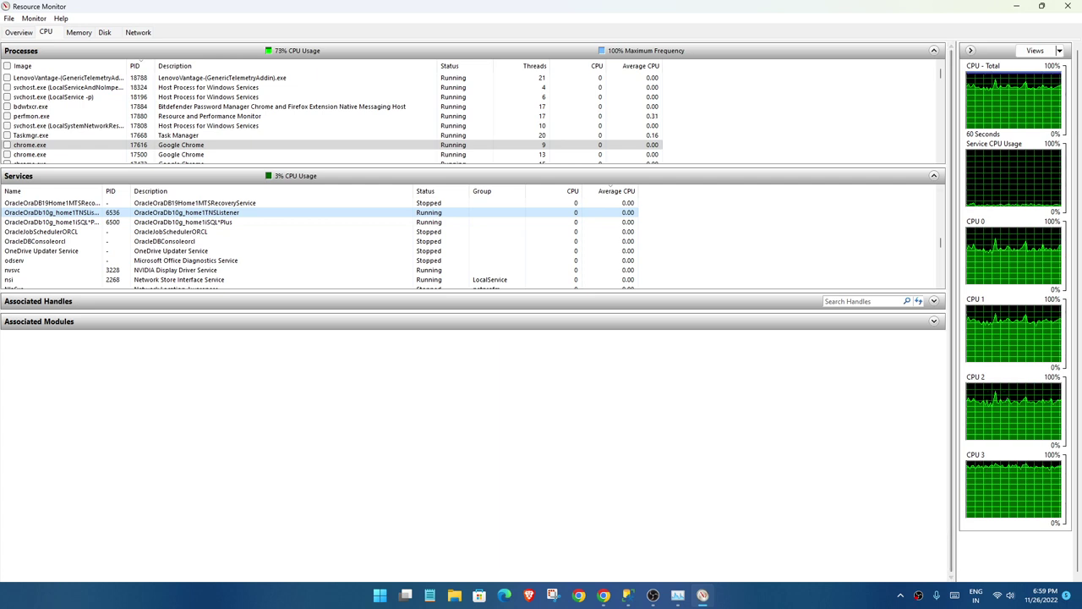
click(934, 175)
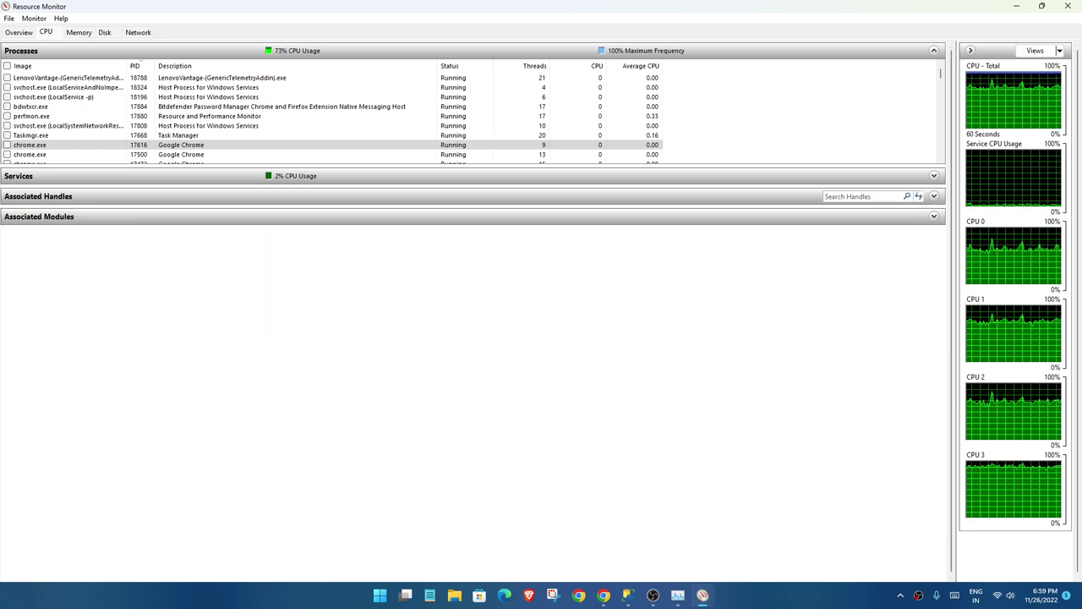
- Look inside the Associated Handles and Associated Modules sections one after the other, collapsing each again
click(933, 196)
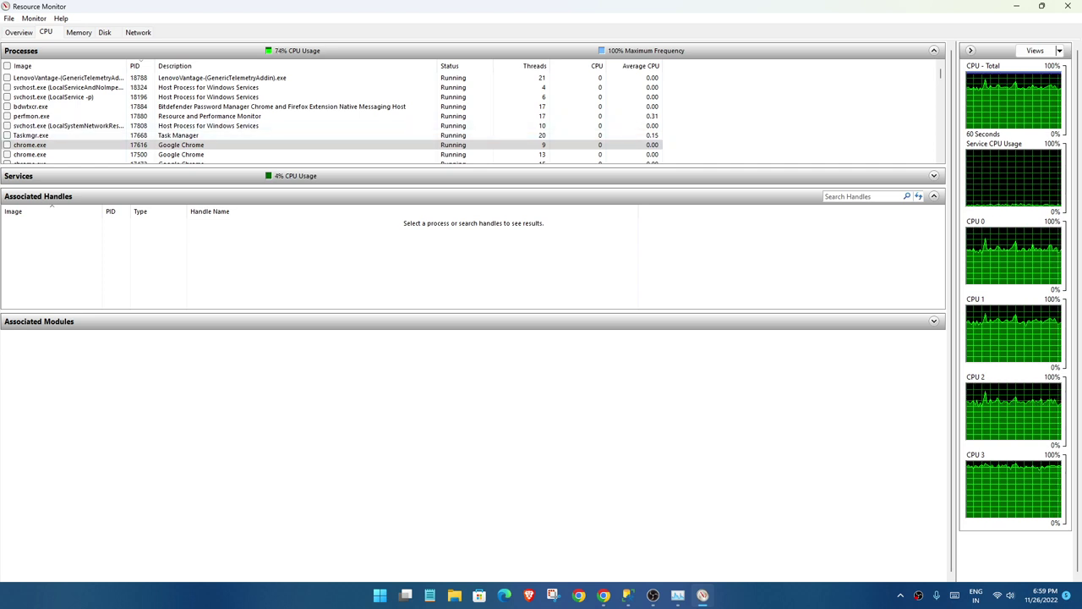
click(934, 197)
click(933, 217)
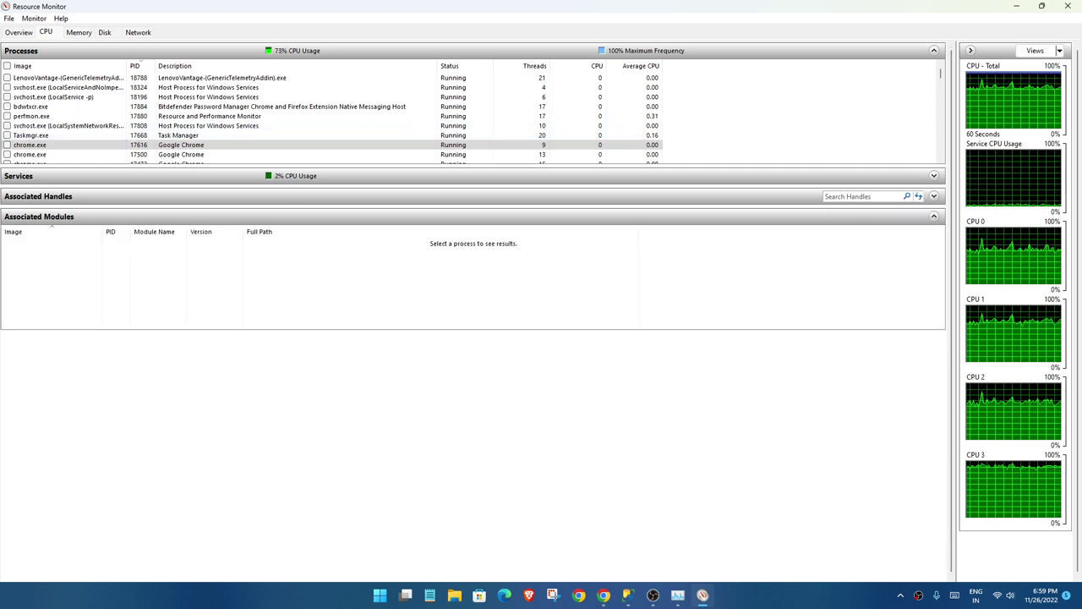
click(933, 217)
- Show the memory usage view, sort its processes by Commit (KB) in descending order and select bdservicehost.exe
click(78, 32)
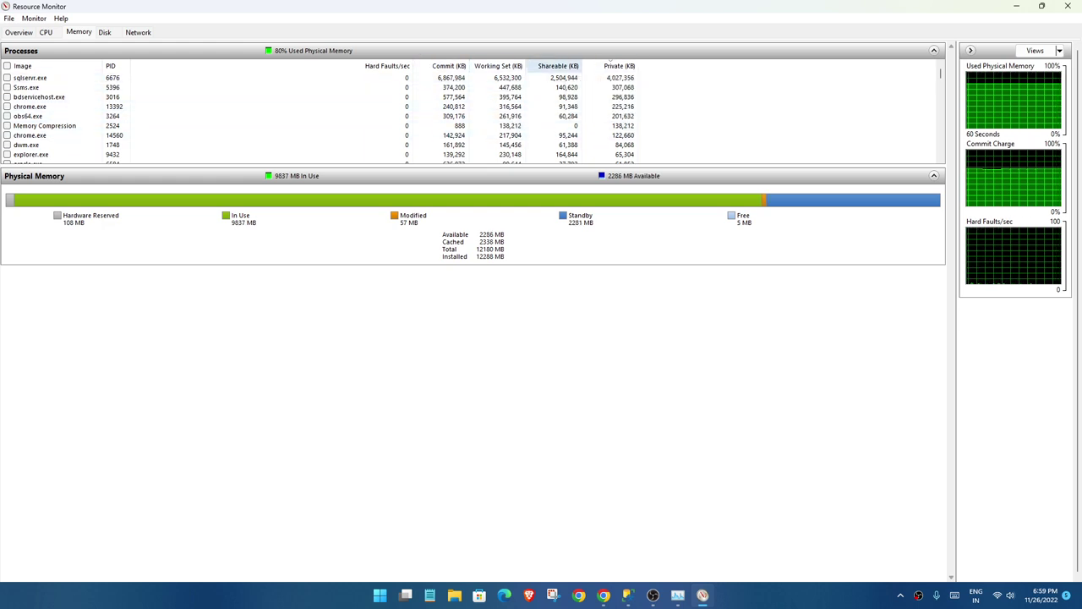
click(448, 66)
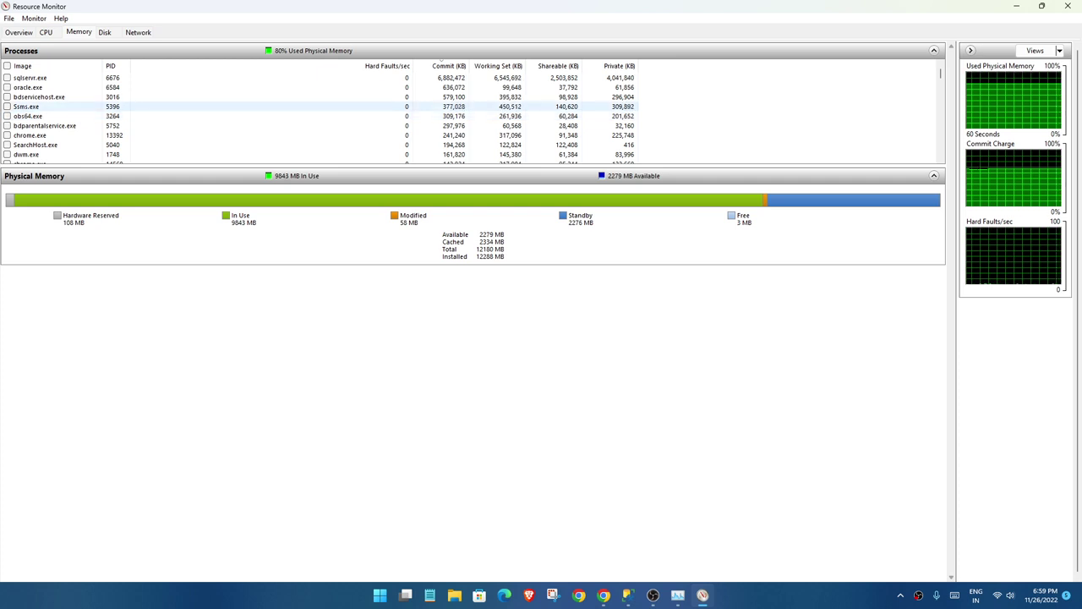
click(319, 97)
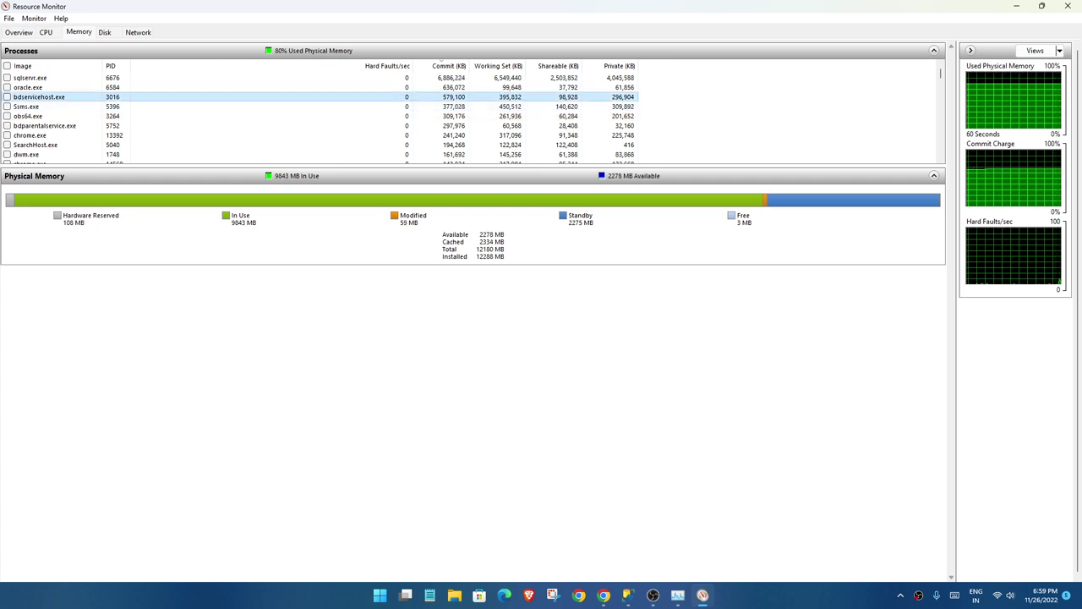
scroll(456, 116, up, 6)
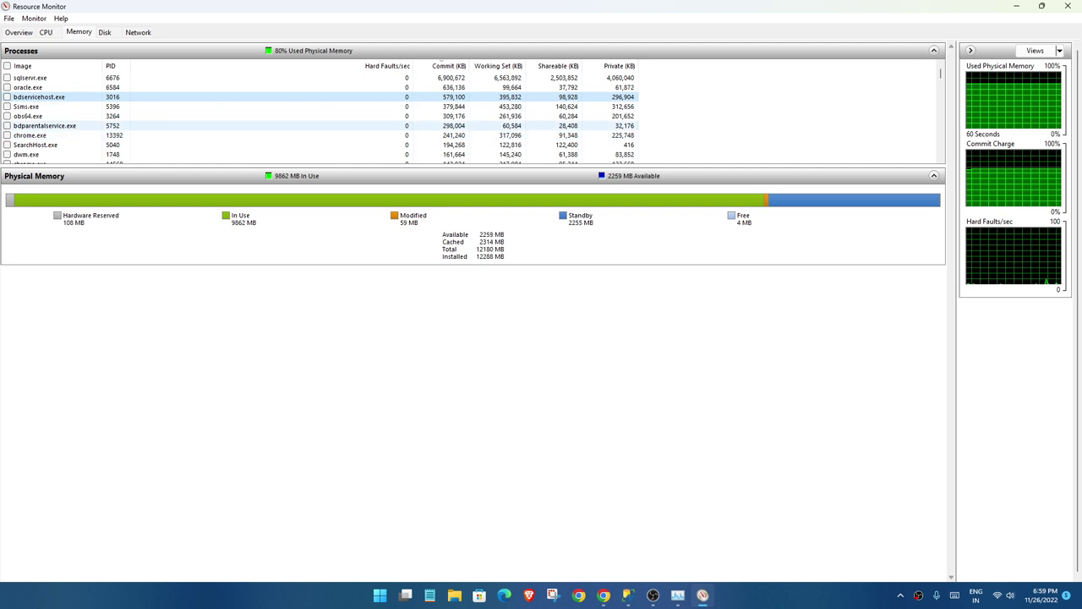
- View the actions available for the bdparentalservice.exe process and look further down the memory process list
right_click(35, 126)
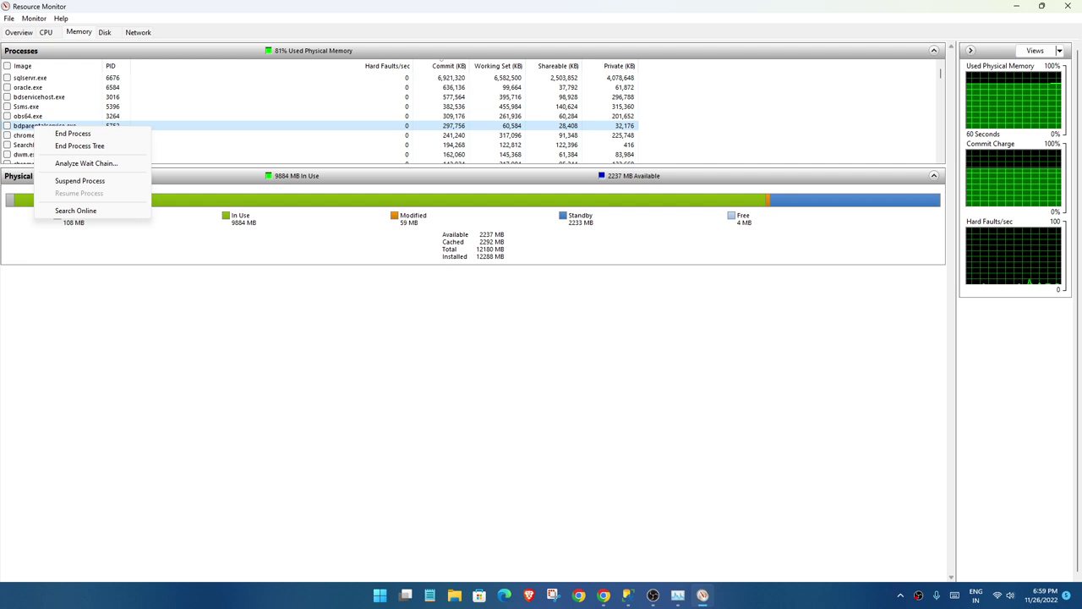
key(Escape)
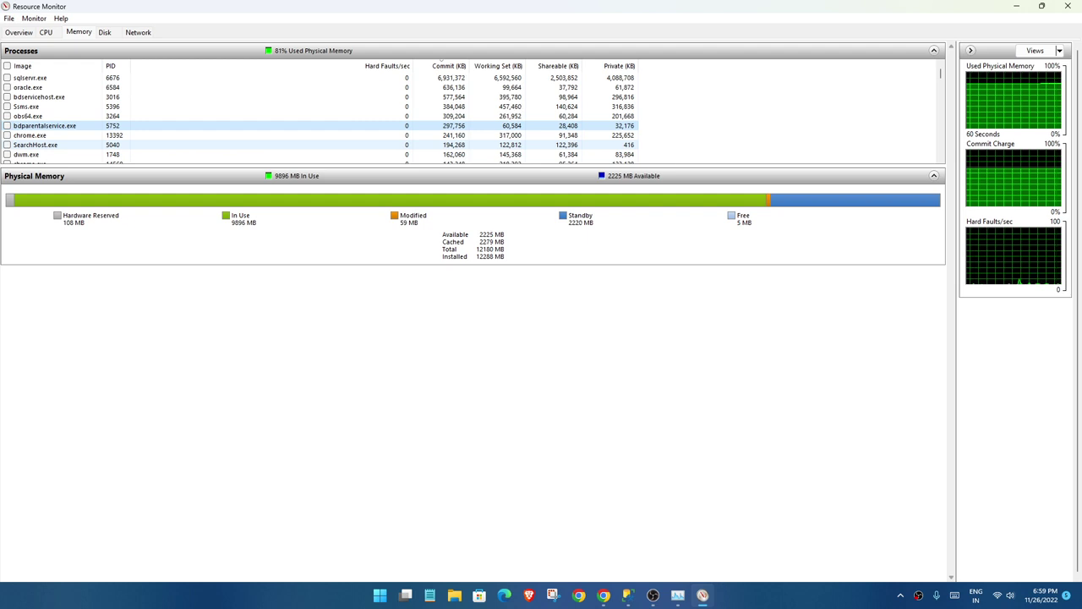
scroll(321, 115, down, 2)
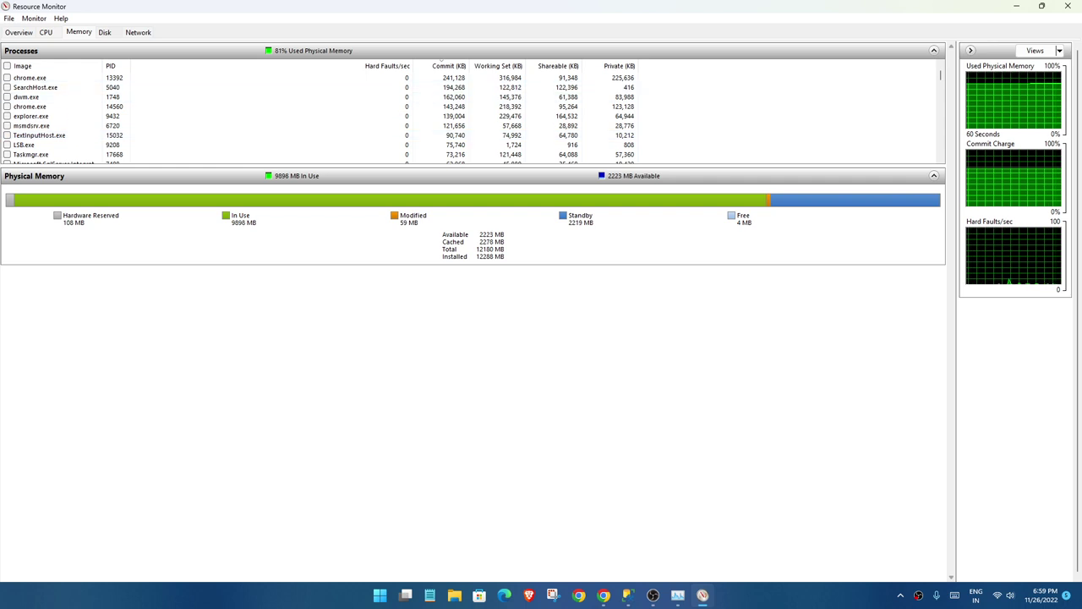
- Show the disk usage view and sort the Processes with Disk Activity by Total (B/sec) in descending order
click(105, 32)
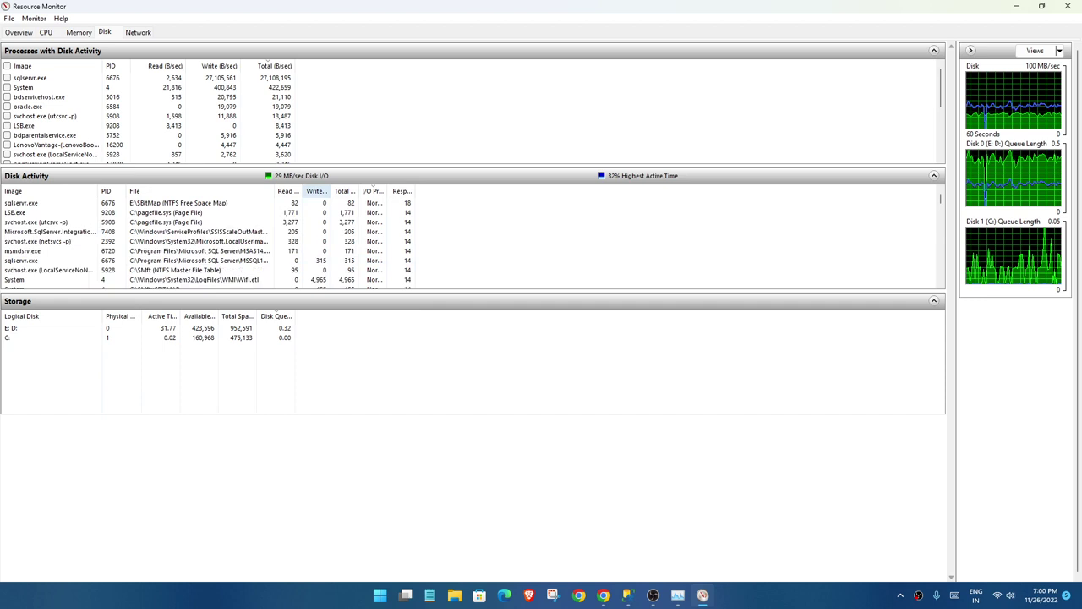
click(275, 65)
click(275, 65)
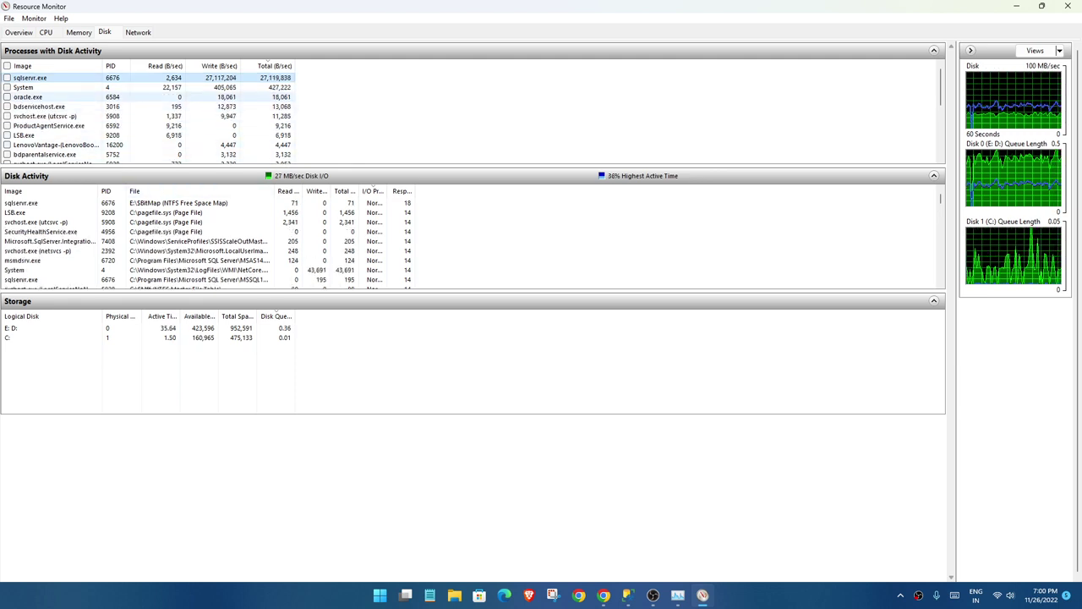
- In Disk Activity, move the Read column to the end, widen the Total column and sort by Total (B/sec) in descending order
drag(287, 191, 463, 192)
drag(331, 191, 448, 191)
click(420, 191)
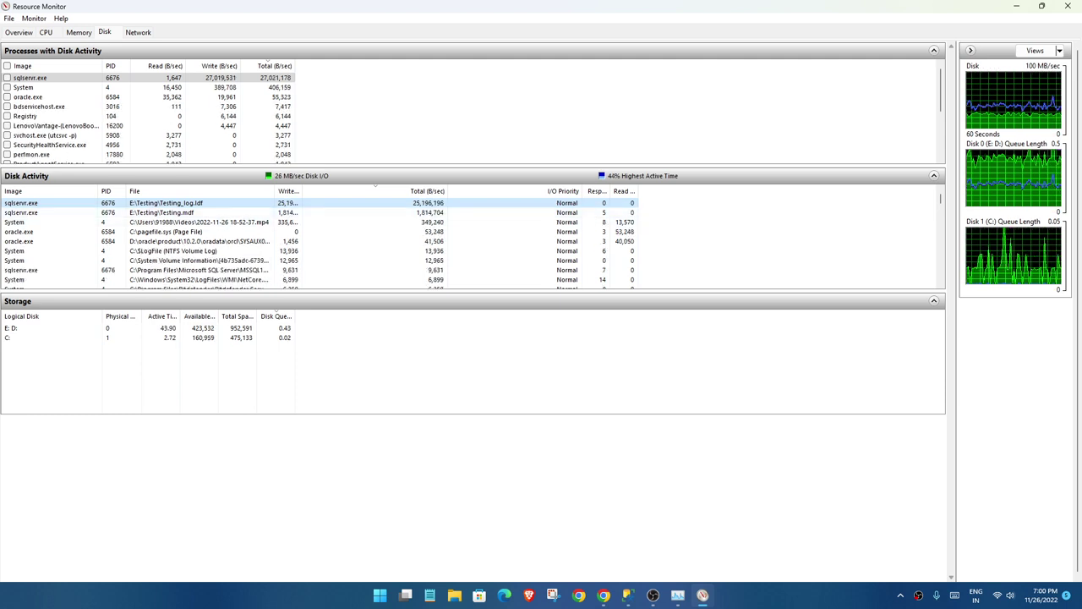
- Widen the File column of Disk Activity to show the full paths, and sort the Storage section by Logical Disk
click(200, 222)
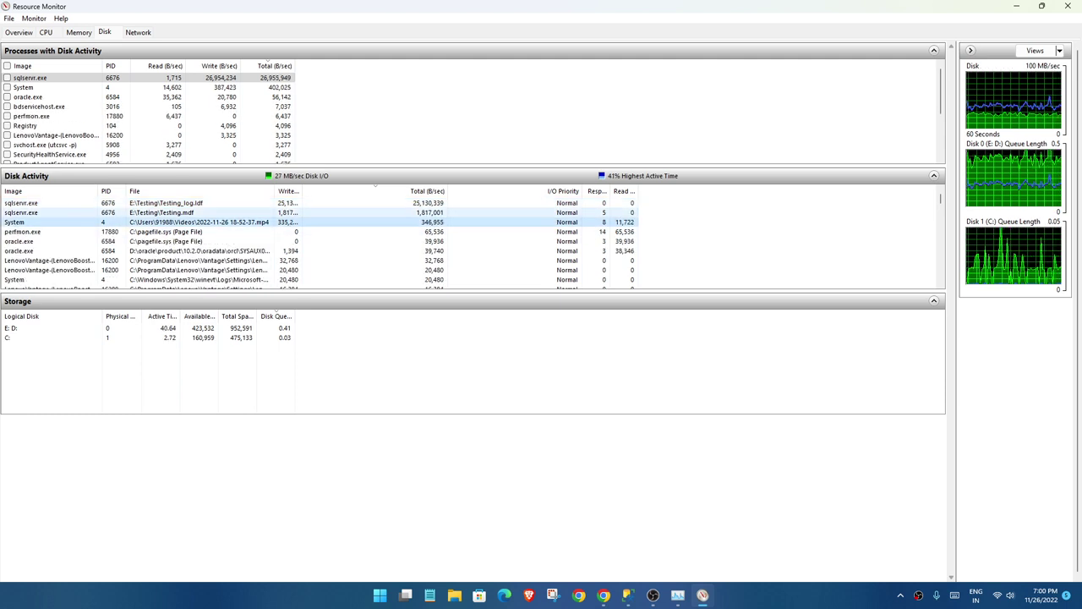
drag(275, 191, 317, 191)
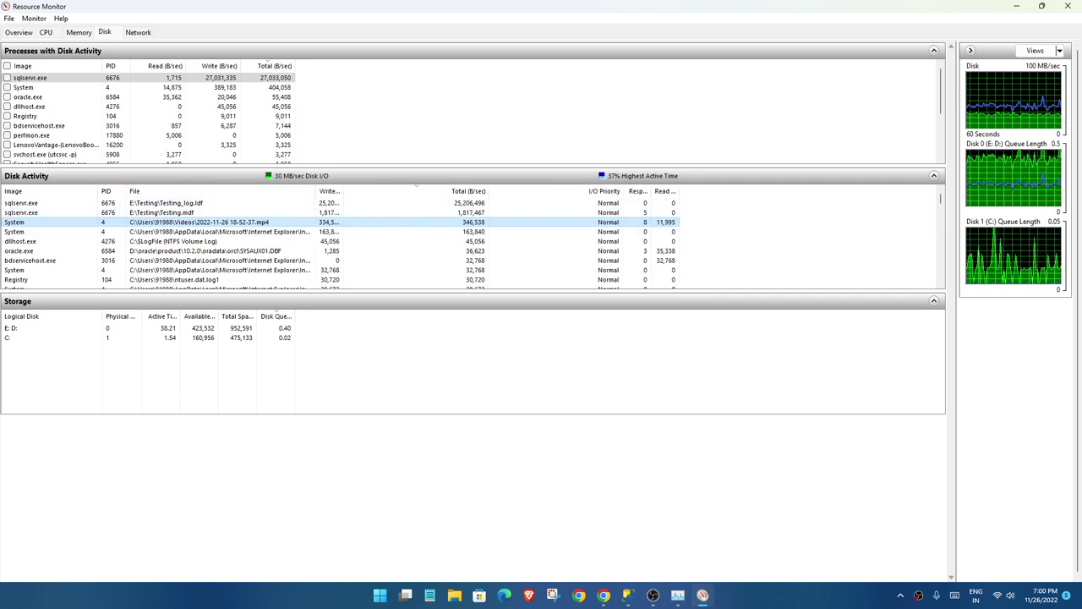
drag(316, 191, 470, 191)
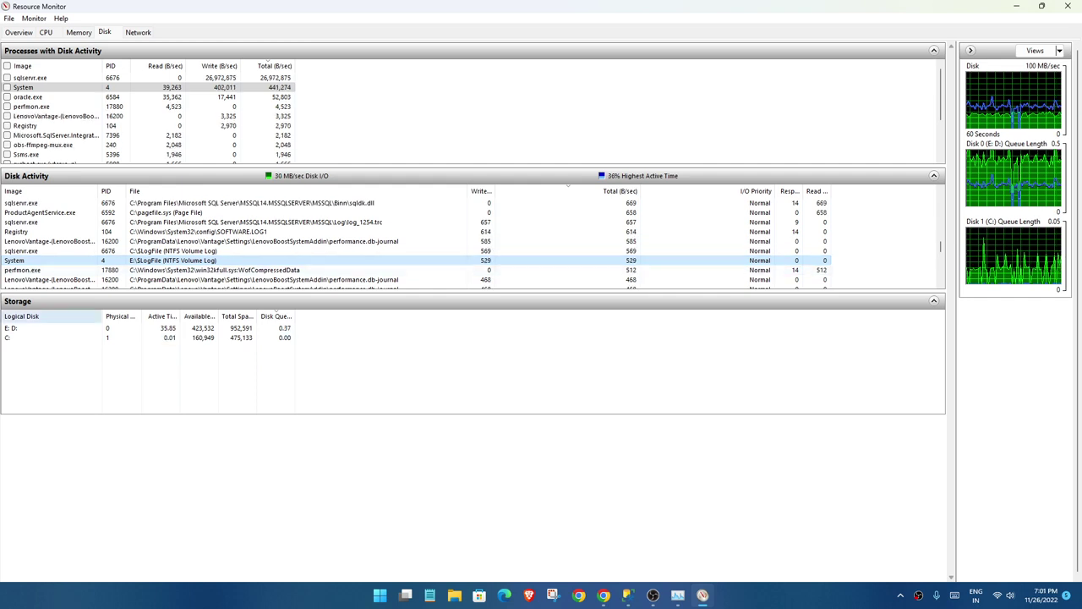
click(21, 315)
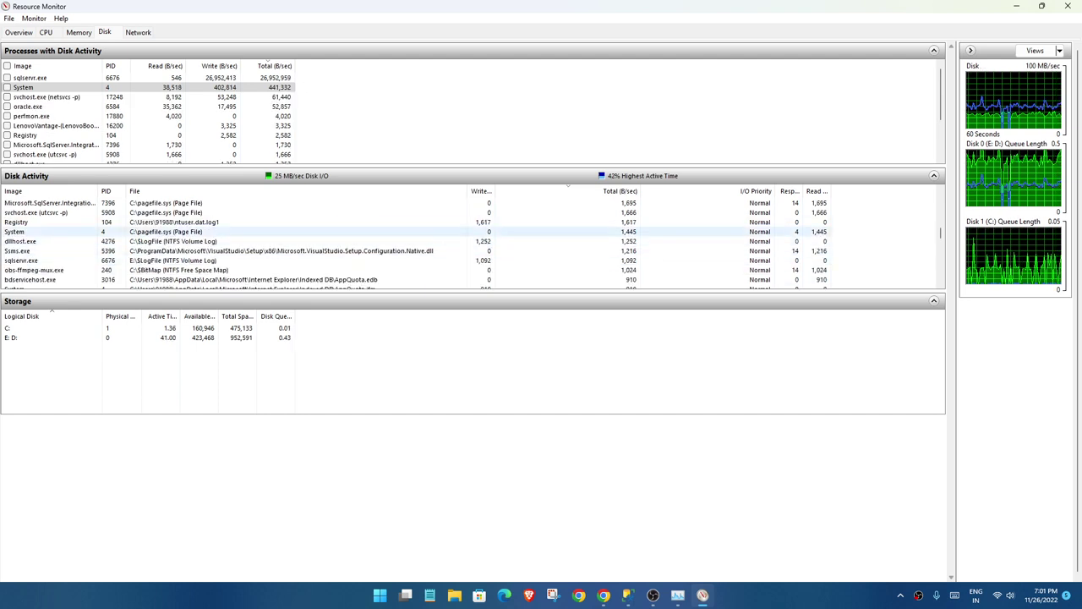
- Show the network usage view, widen the Image column and sort the processes by Total (B/sec) in descending order
click(137, 32)
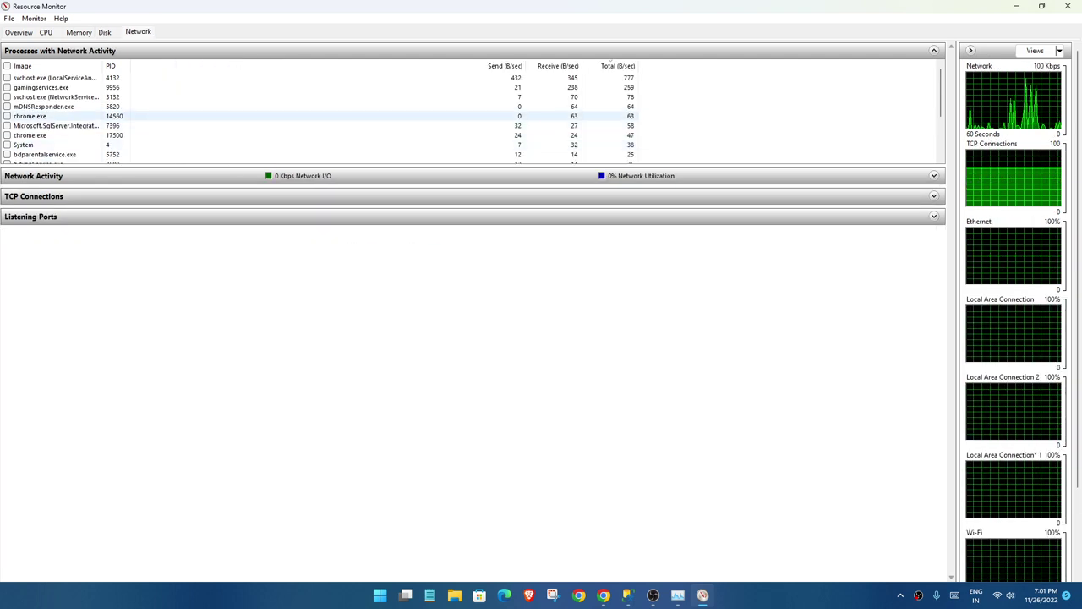
click(140, 66)
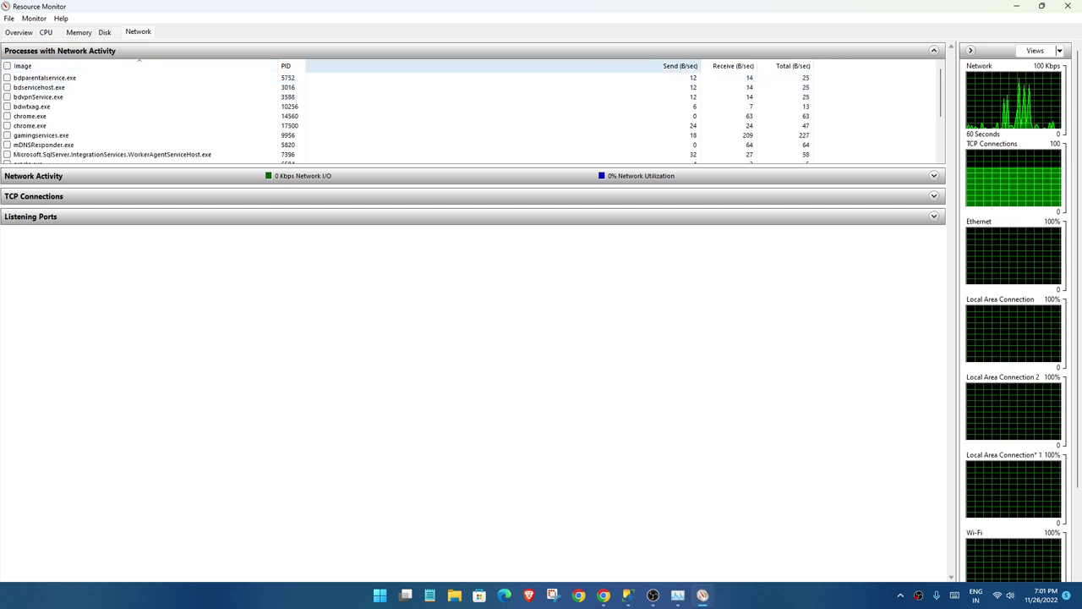
click(793, 65)
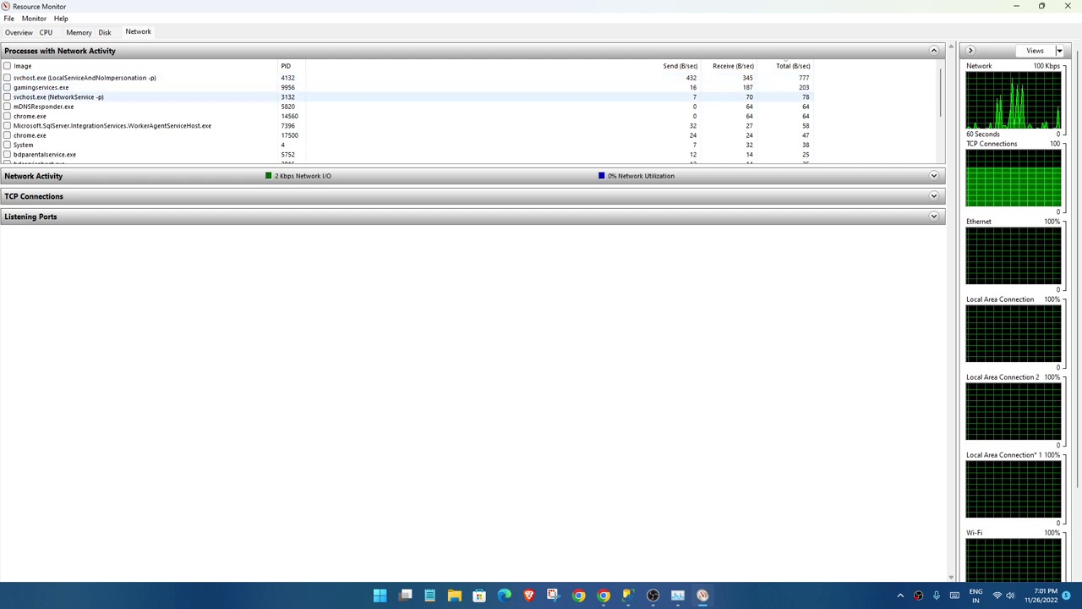
- Examine the network traffic of gamingservices.exe and chrome.exe and look through the remaining processes with network activity
click(40, 88)
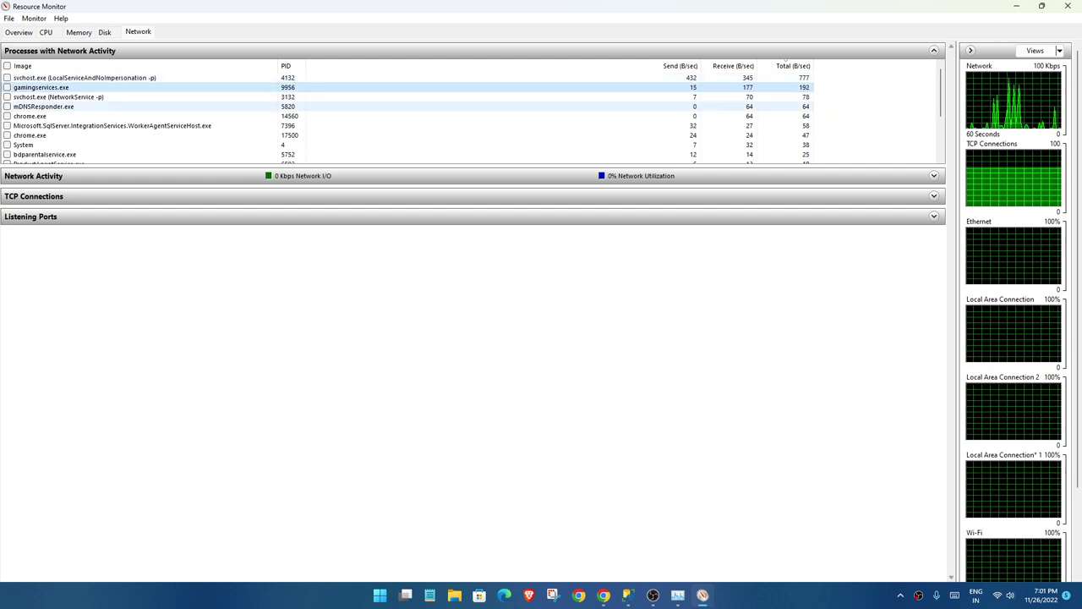
click(29, 116)
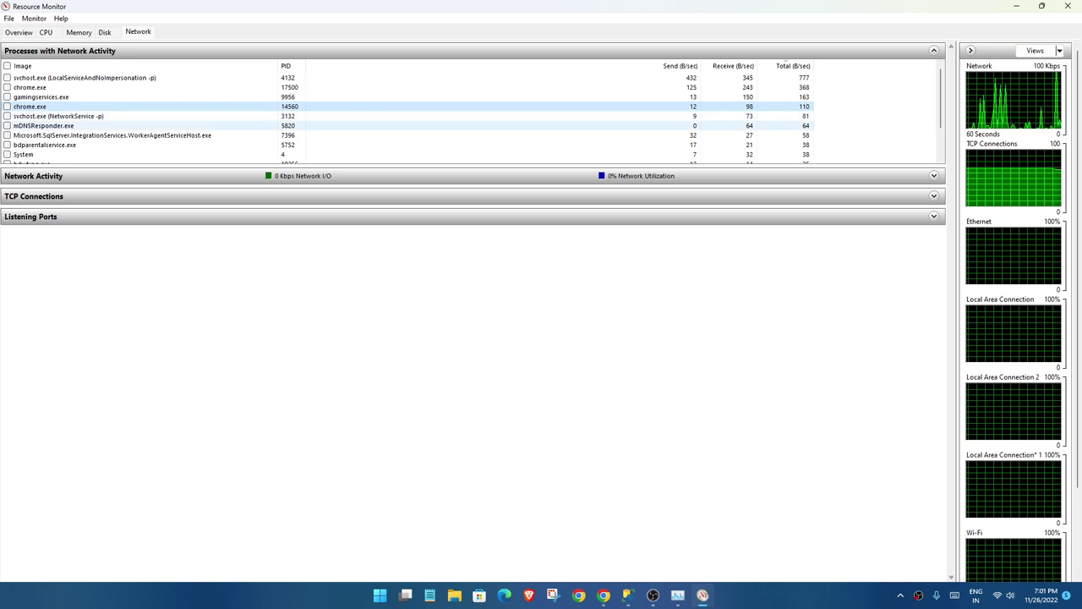
scroll(406, 126, down, 2)
scroll(407, 125, up, 2)
scroll(407, 125, down, 2)
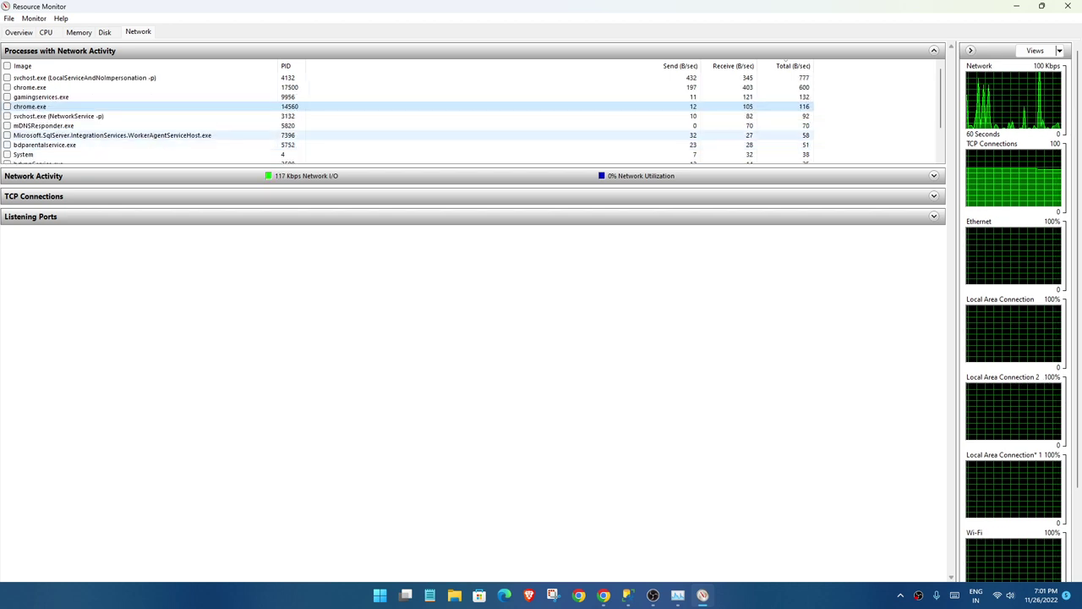
- Return to the overview of all resources and close Resource Monitor to get back to Task Manager
click(19, 32)
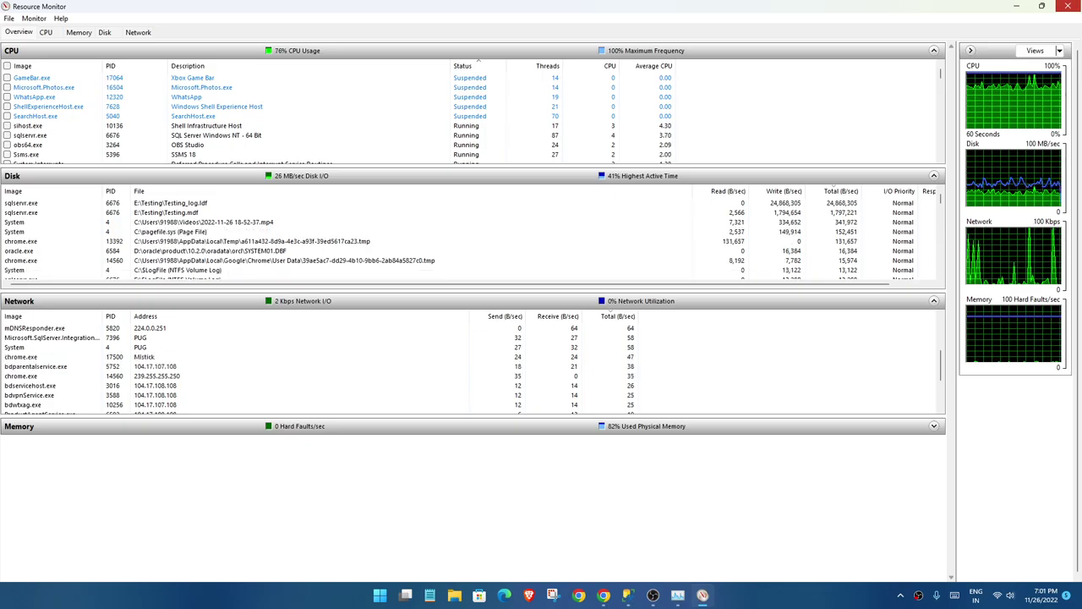
key(alt+F4)
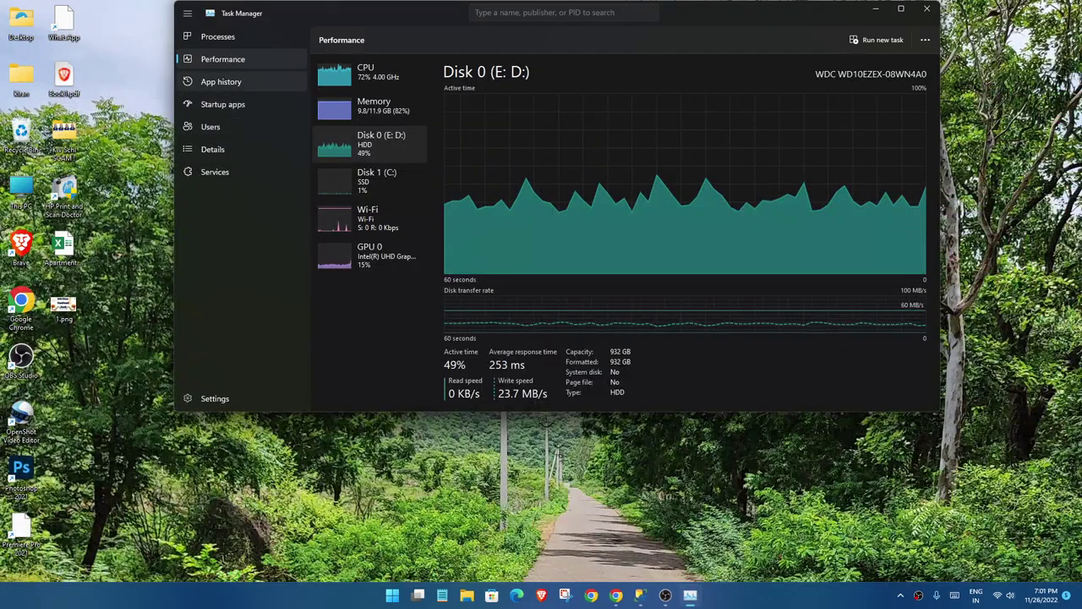
- Examine the App history list for CPU time and network usage per app, including Word Pics - Word Games and Prime Video for Windows
click(221, 81)
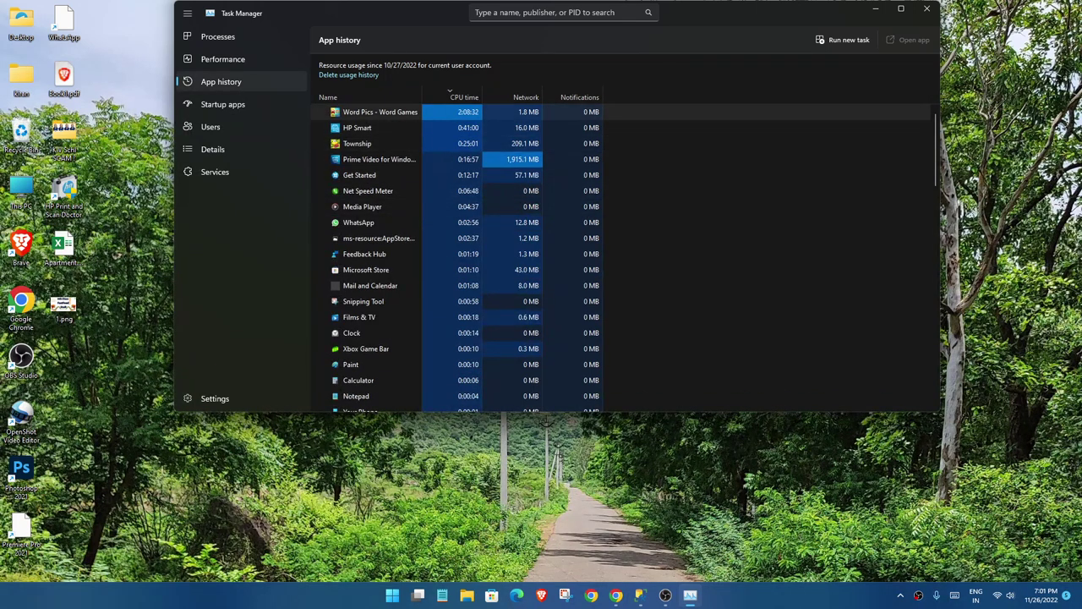
scroll(621, 258, down, 6)
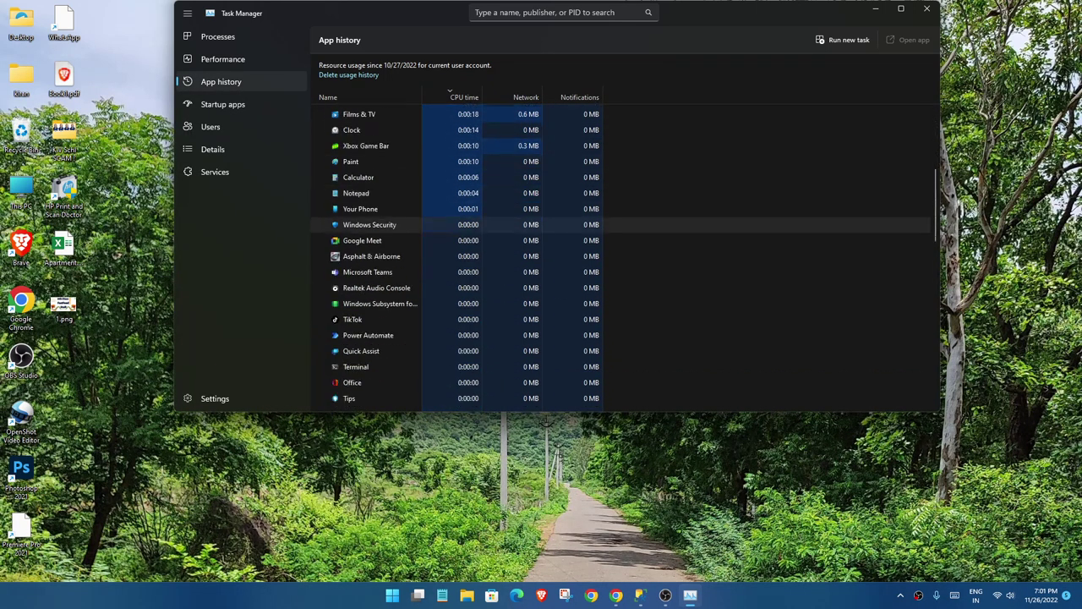
scroll(621, 259, up, 2)
scroll(621, 228, up, 4)
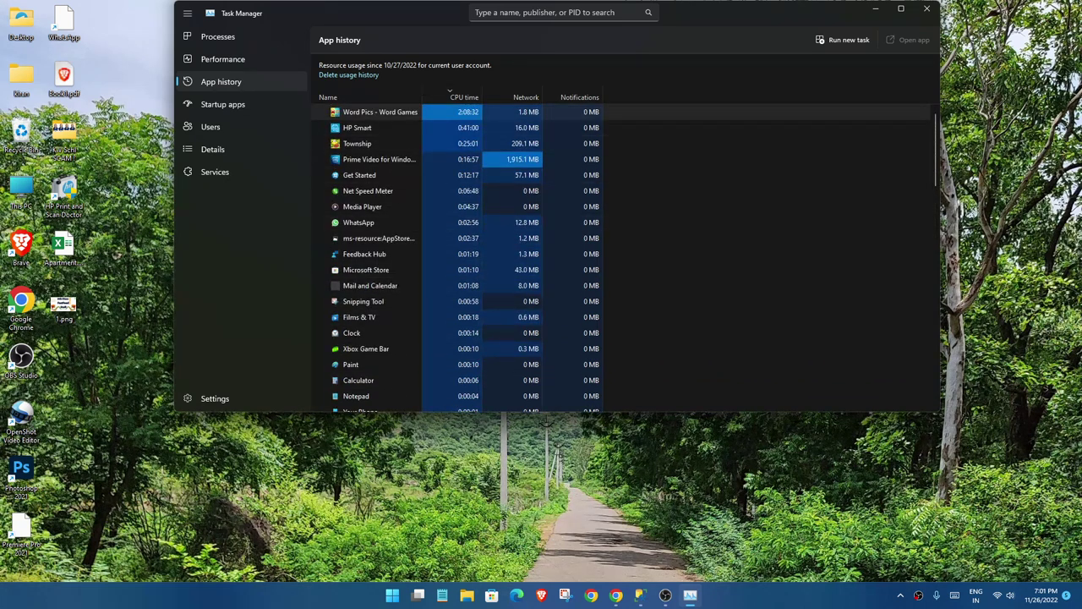
click(379, 111)
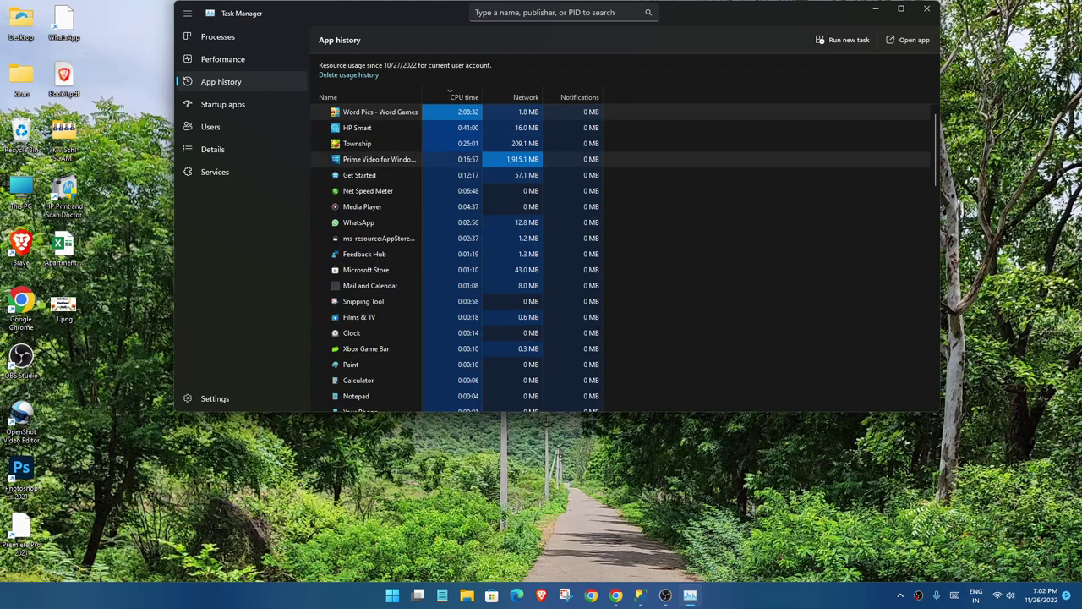
click(379, 159)
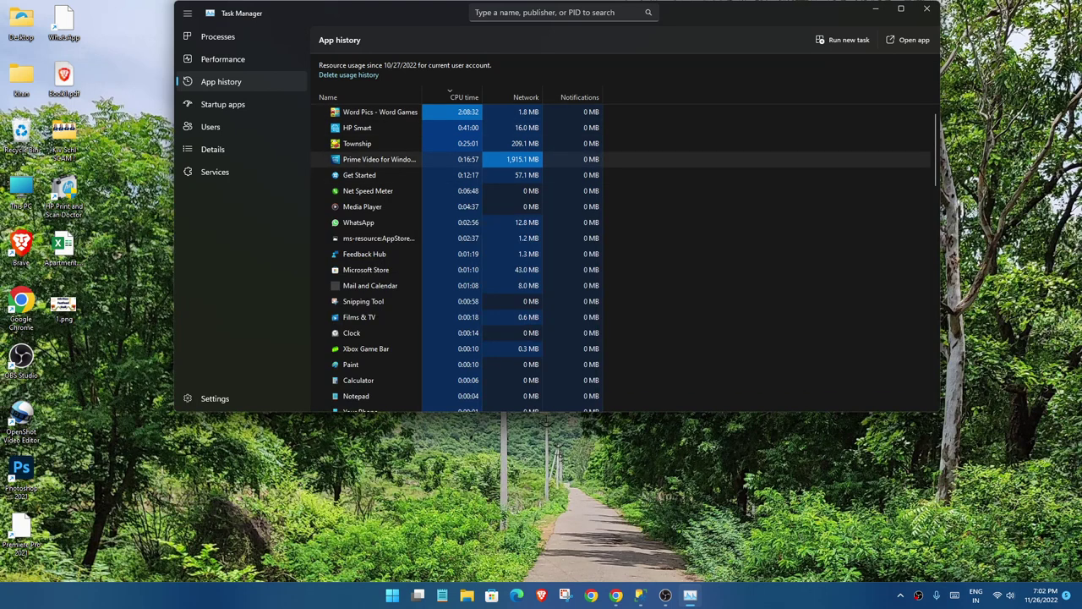
scroll(620, 273, down, 10)
scroll(620, 274, down, 12)
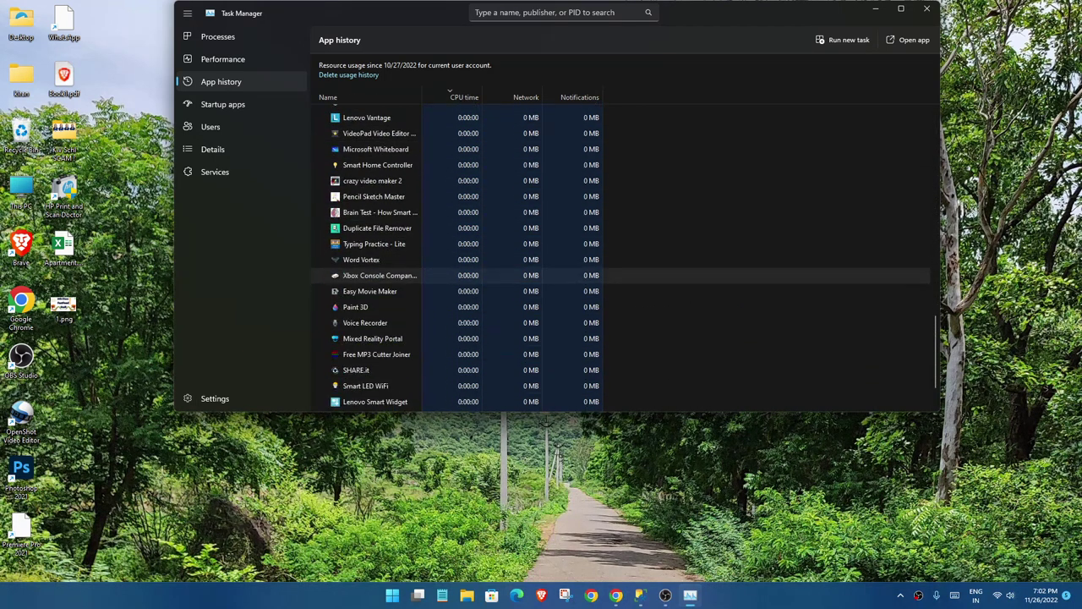
- Show the startup apps, open the shell:startup folder, and move the WhatsApp shortcut from the desktop into it before closing the folder
click(222, 103)
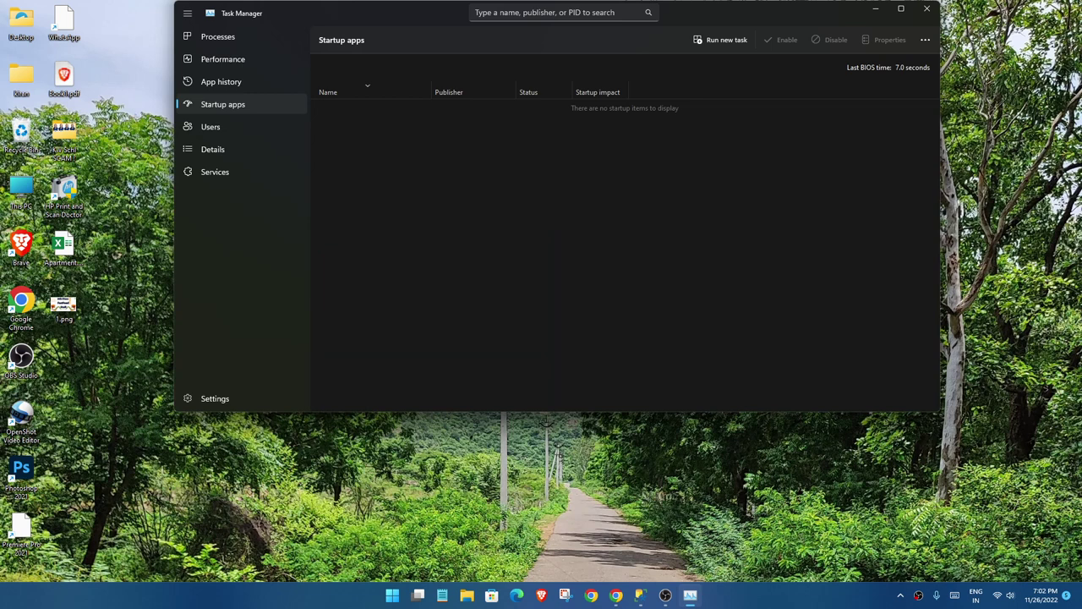
key(super+r)
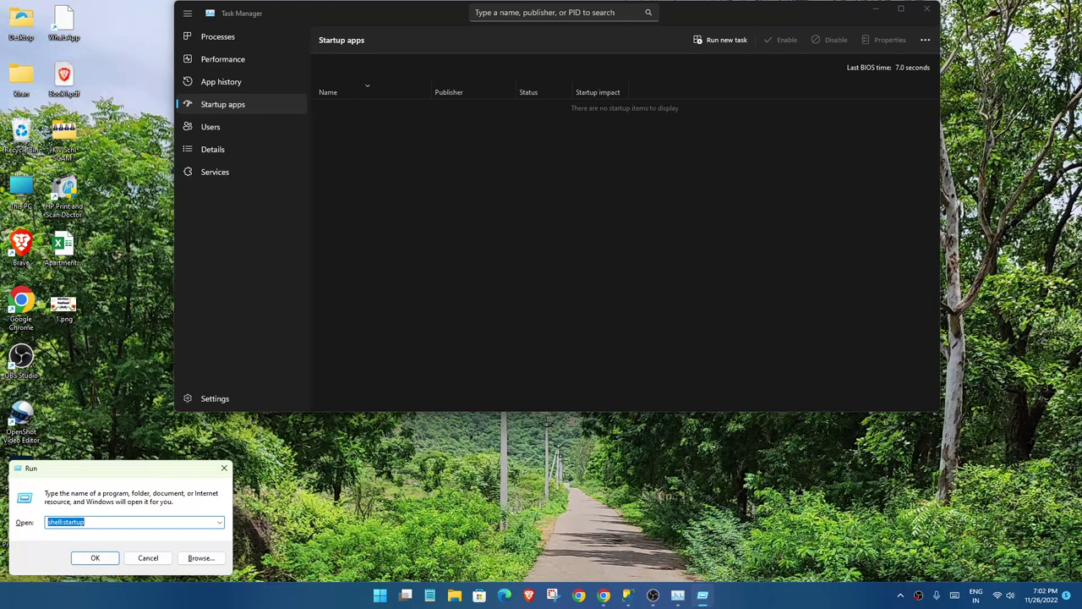
key(Return)
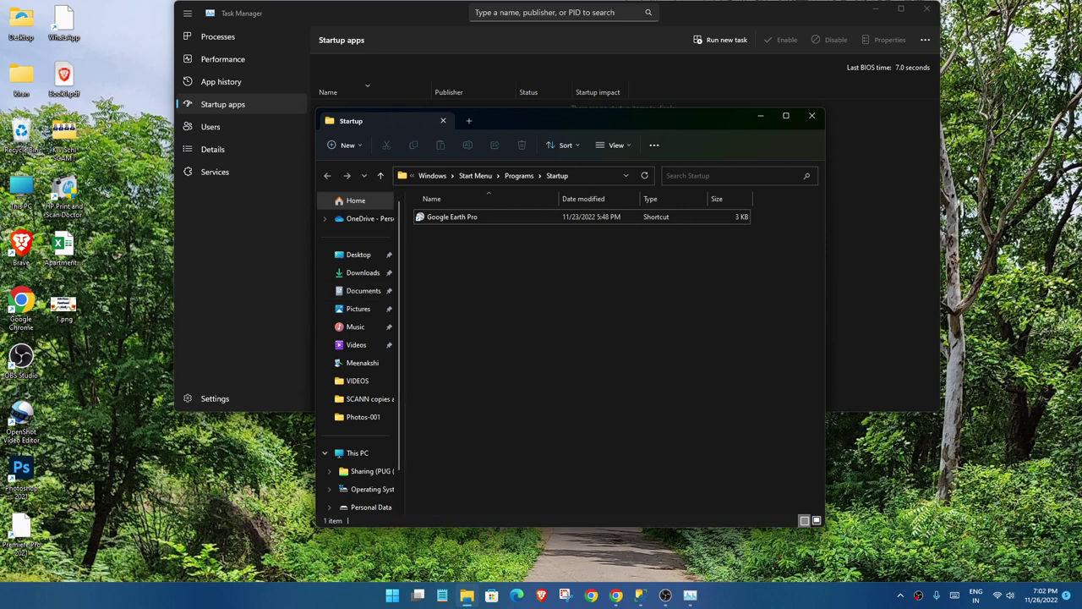
drag(63, 21, 507, 308)
click(507, 309)
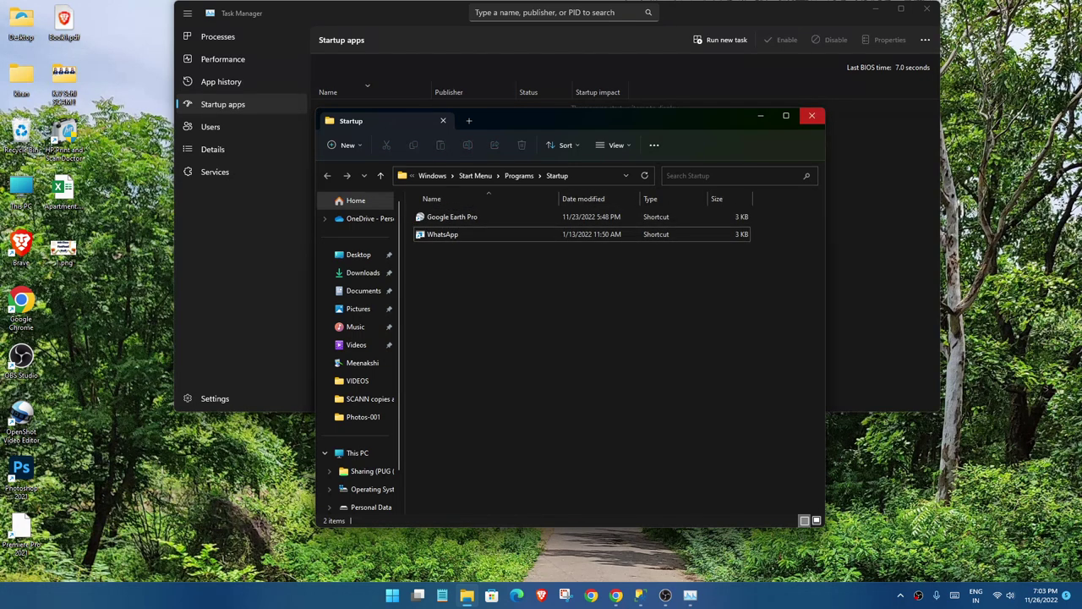
click(812, 116)
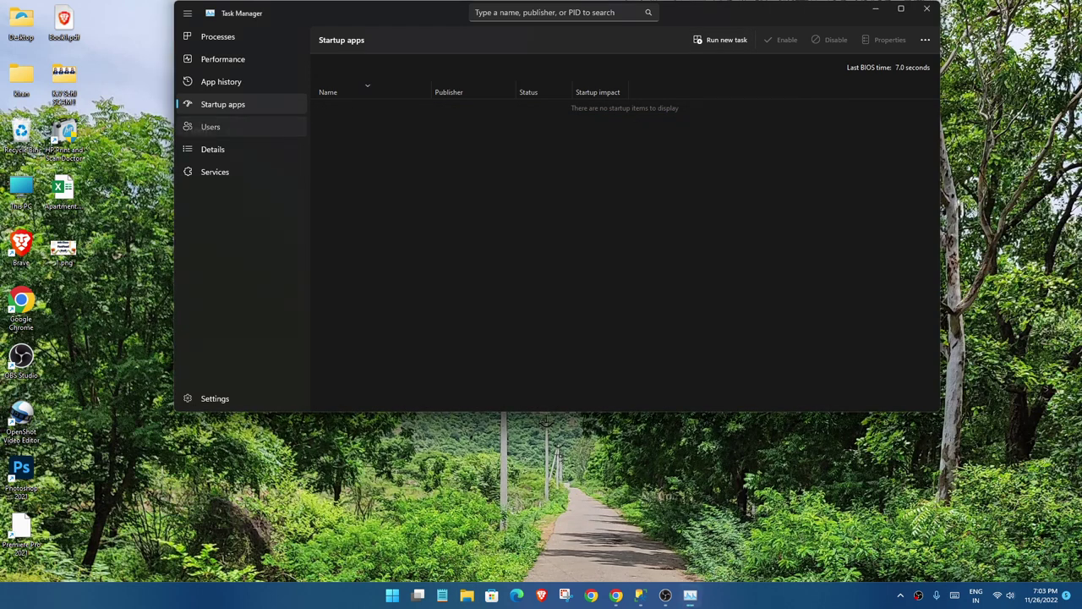
- Examine the processes and resource usage listed under the signed-in user account and collapse the list again
click(211, 127)
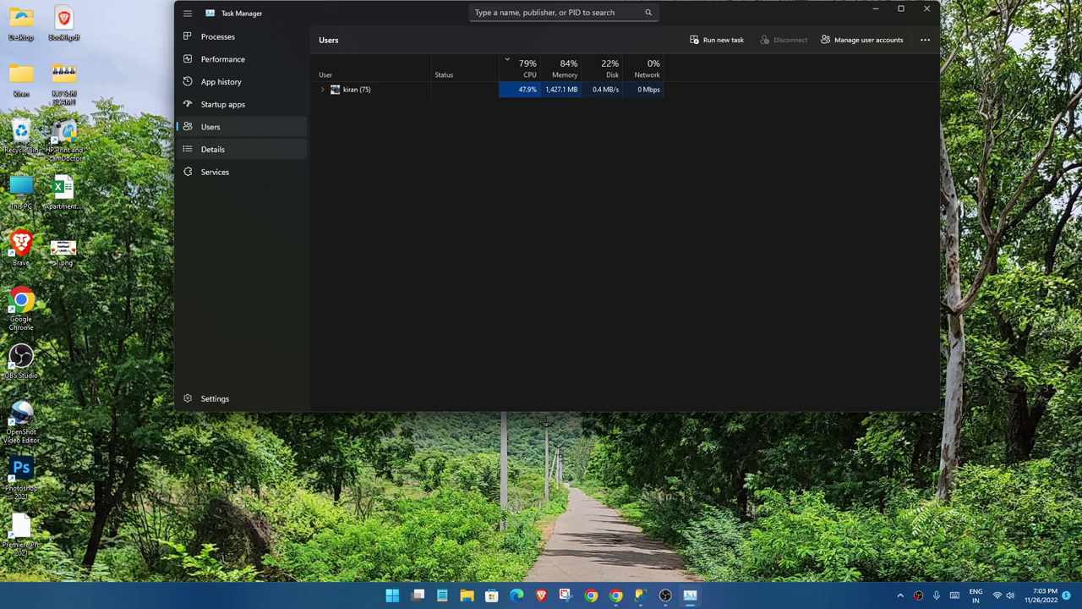
click(357, 89)
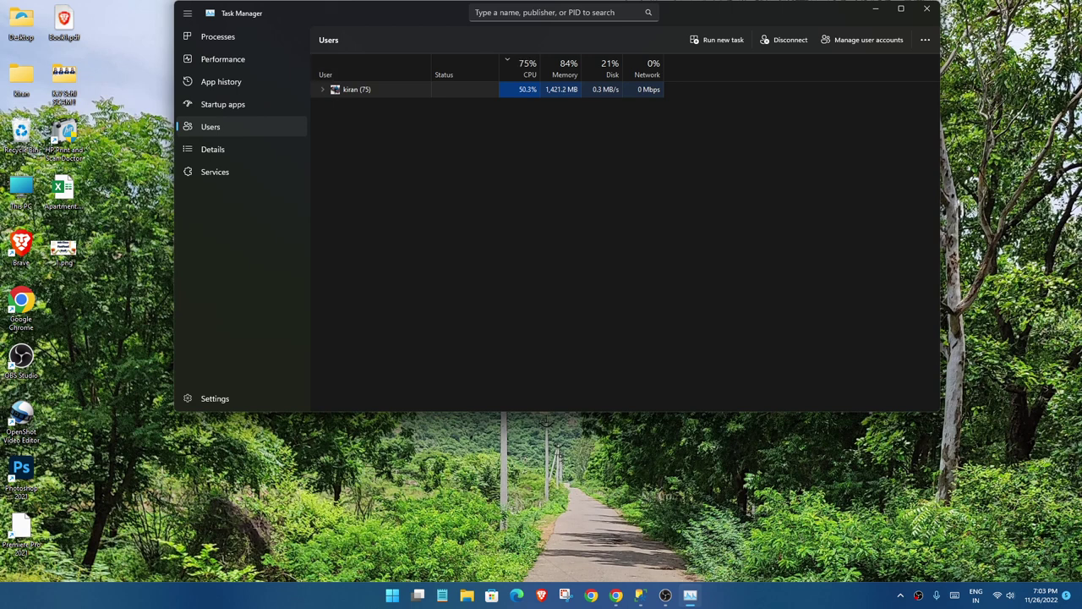
click(322, 88)
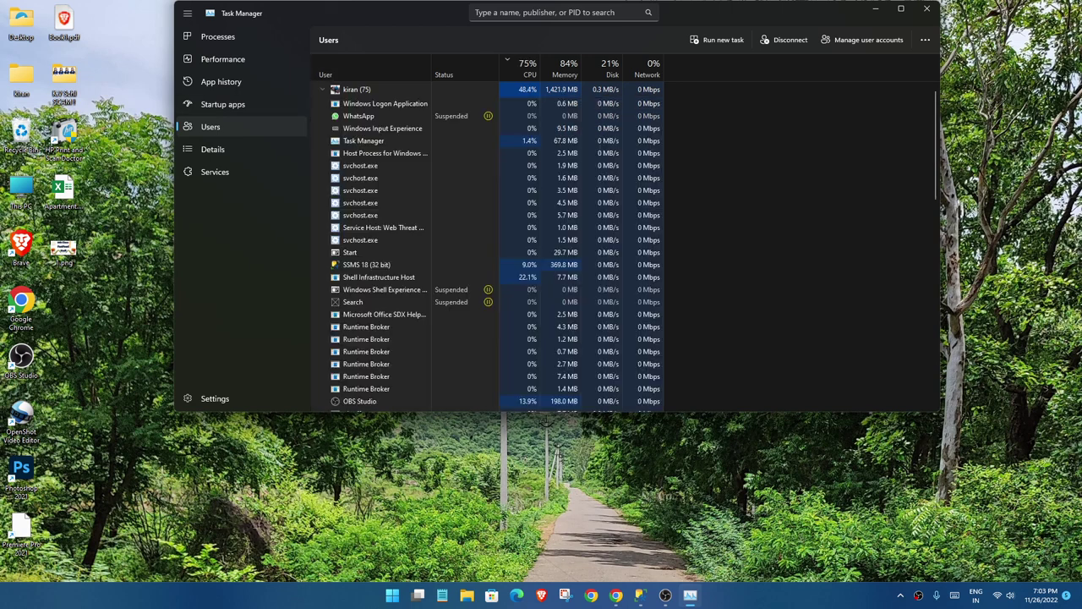
scroll(380, 180, down, 7)
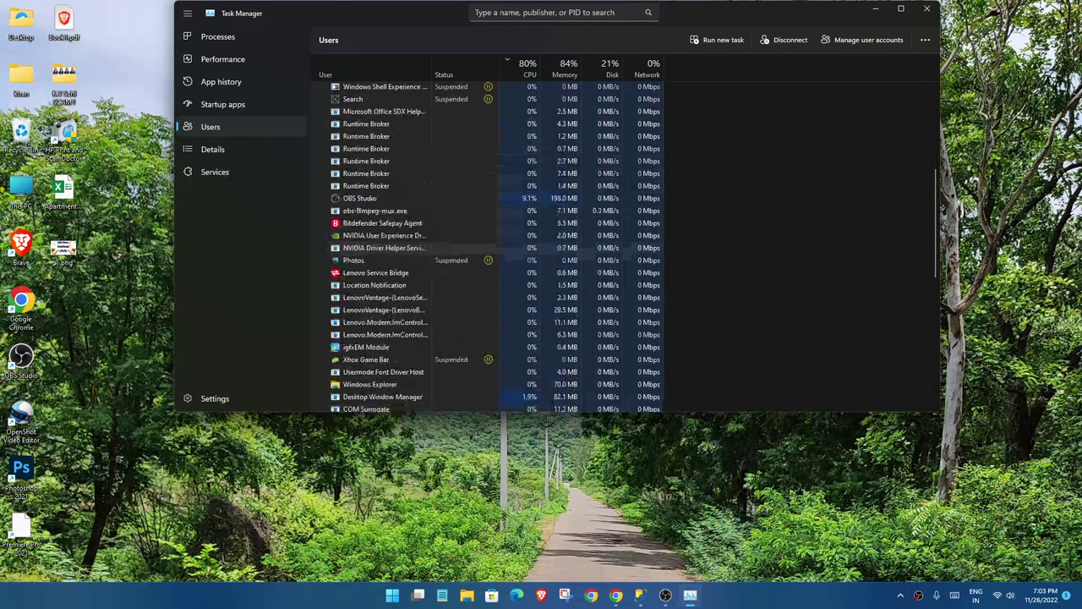
scroll(380, 180, up, 6)
scroll(381, 119, up, 1)
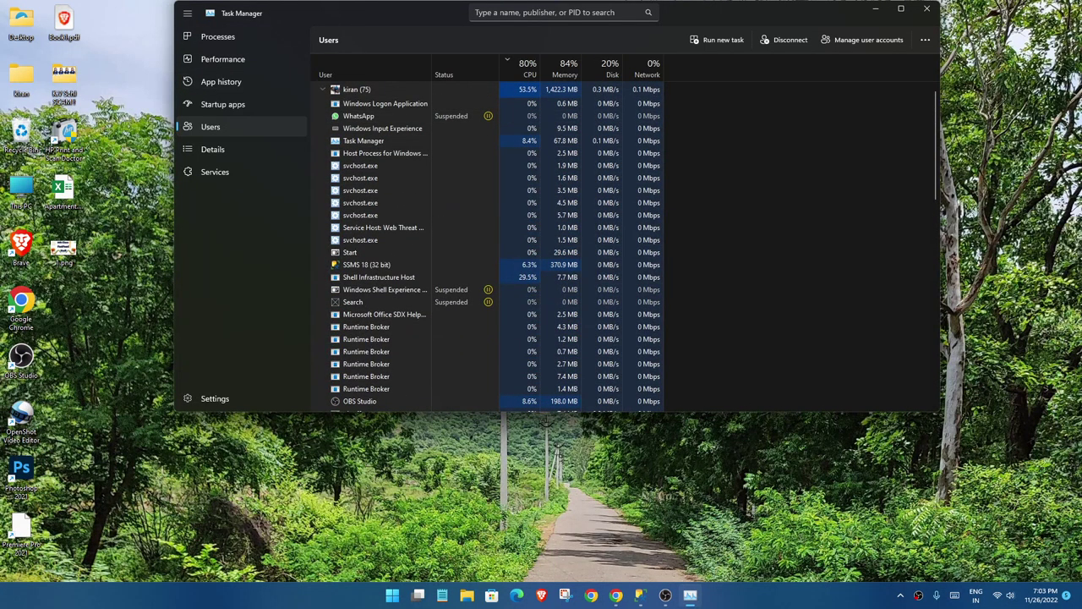
click(322, 89)
- Show the process details, select the sqlservr.exe process and sort the list by memory in descending order
click(212, 149)
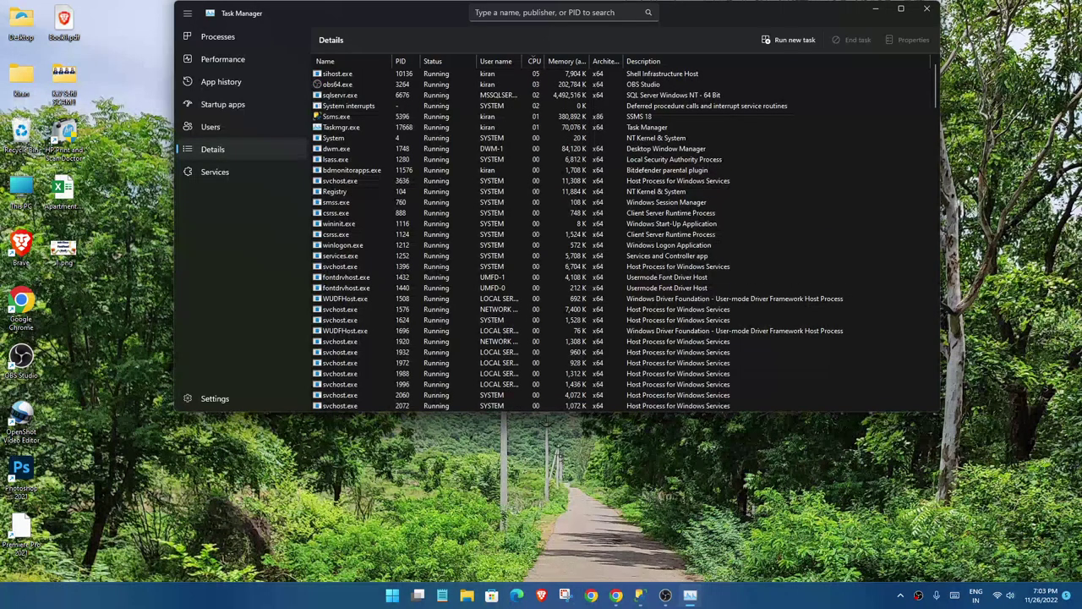
click(339, 73)
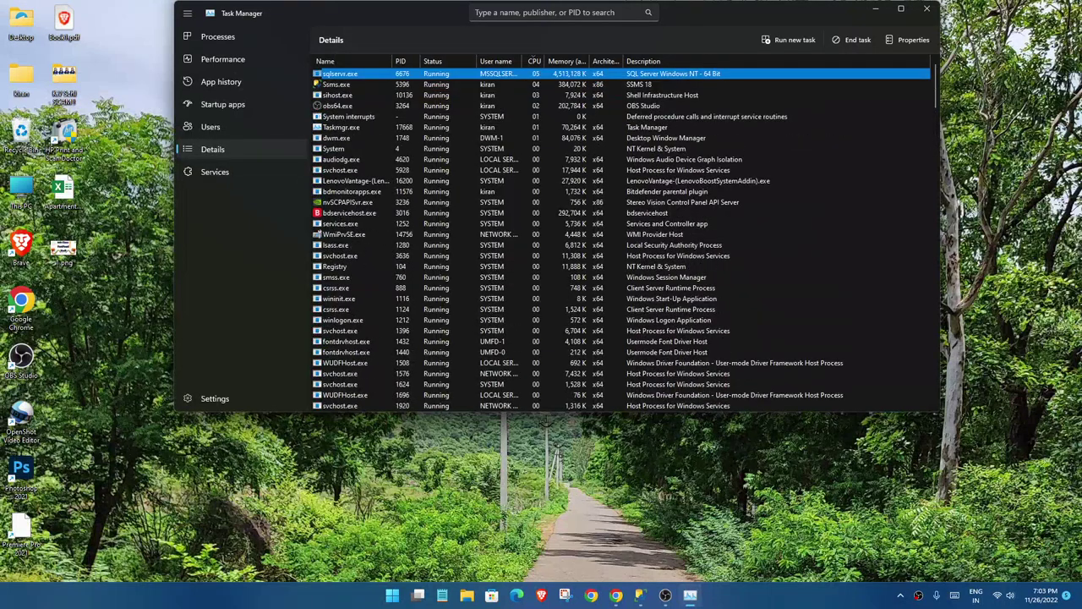
click(566, 61)
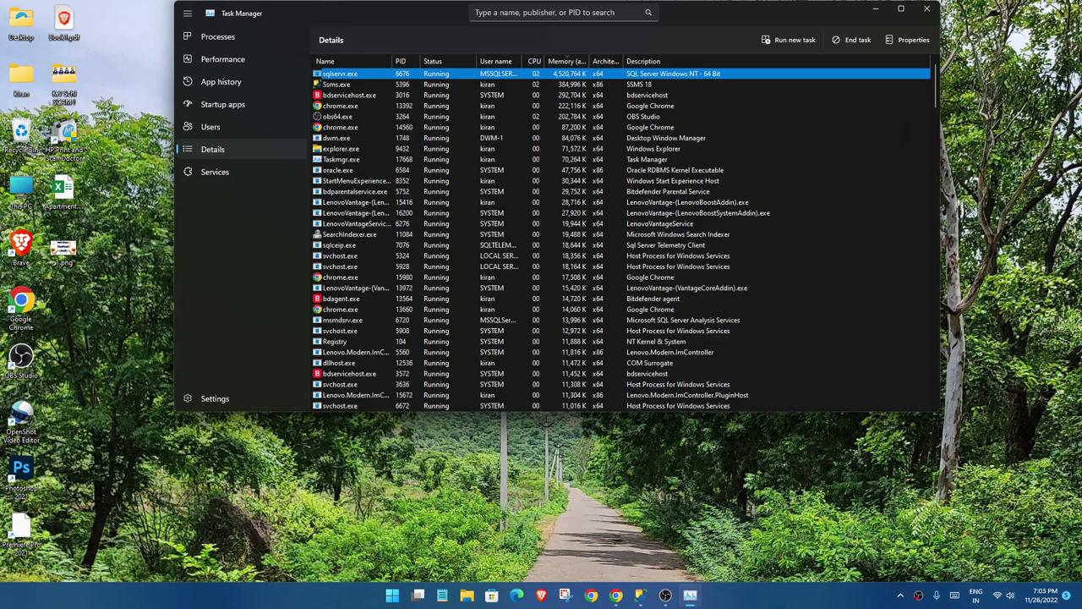
- Go to the service behind sqlservr.exe and open the Windows Services console from the MSSQLSERVER entry
right_click(362, 74)
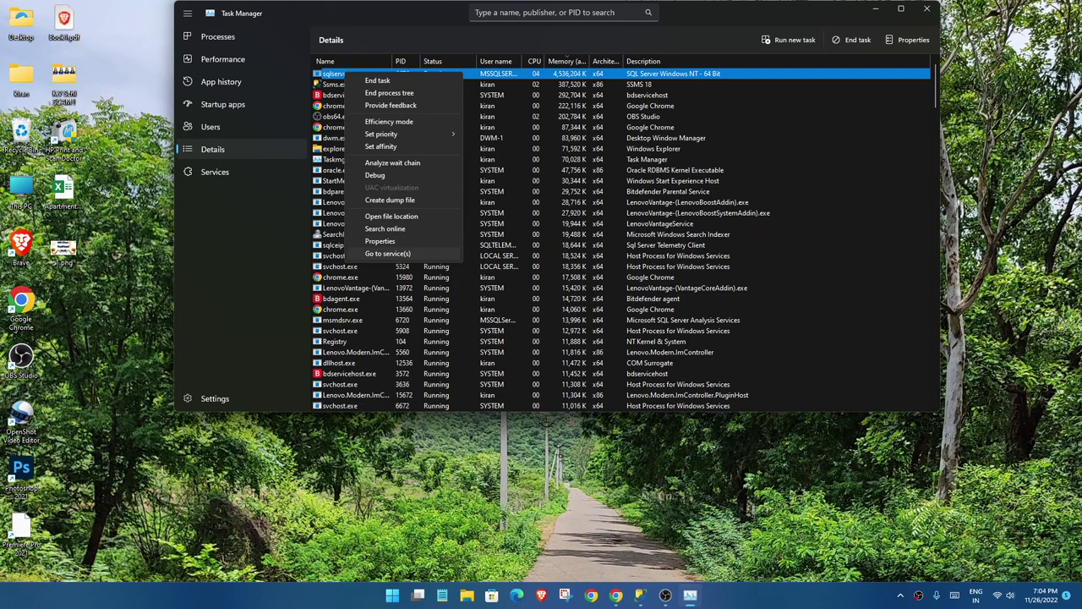
click(387, 253)
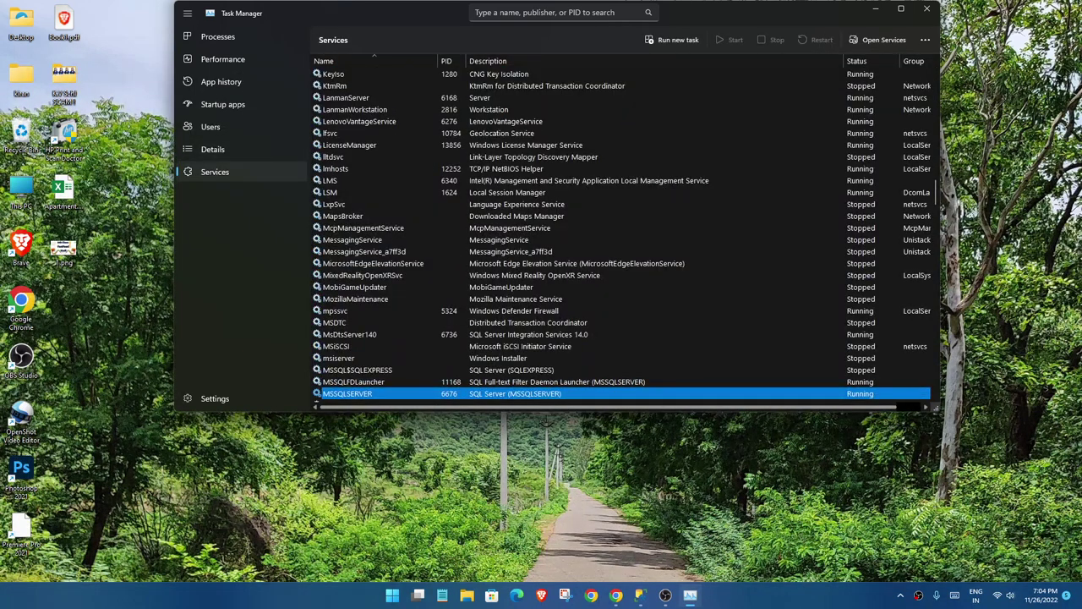
right_click(347, 394)
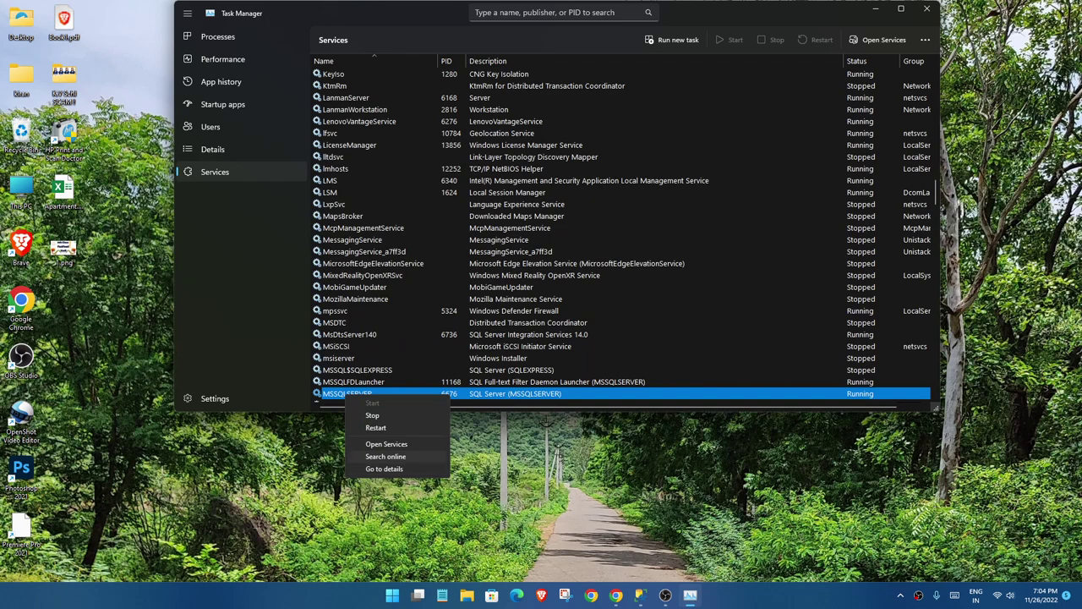
click(386, 444)
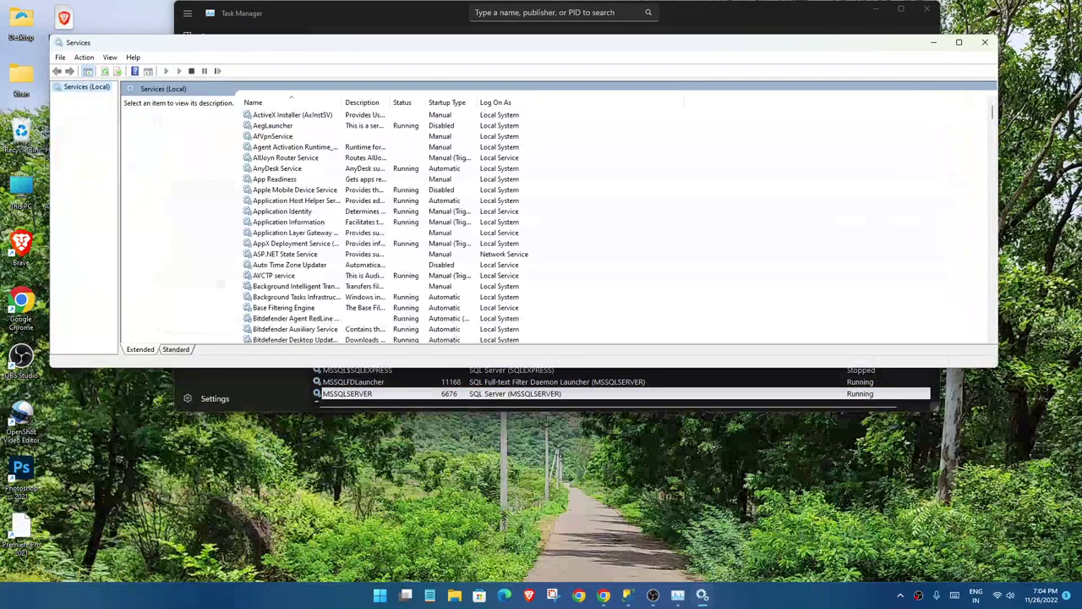
- Look through the list of local services and view the description of the Time Broker service
scroll(385, 227, down, 20)
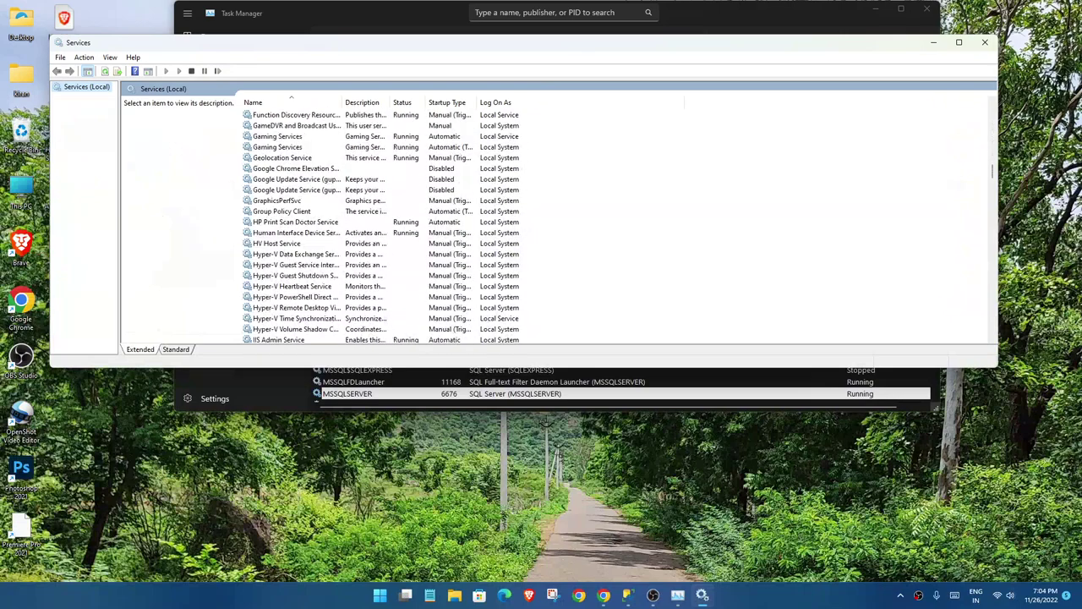
scroll(386, 227, down, 20)
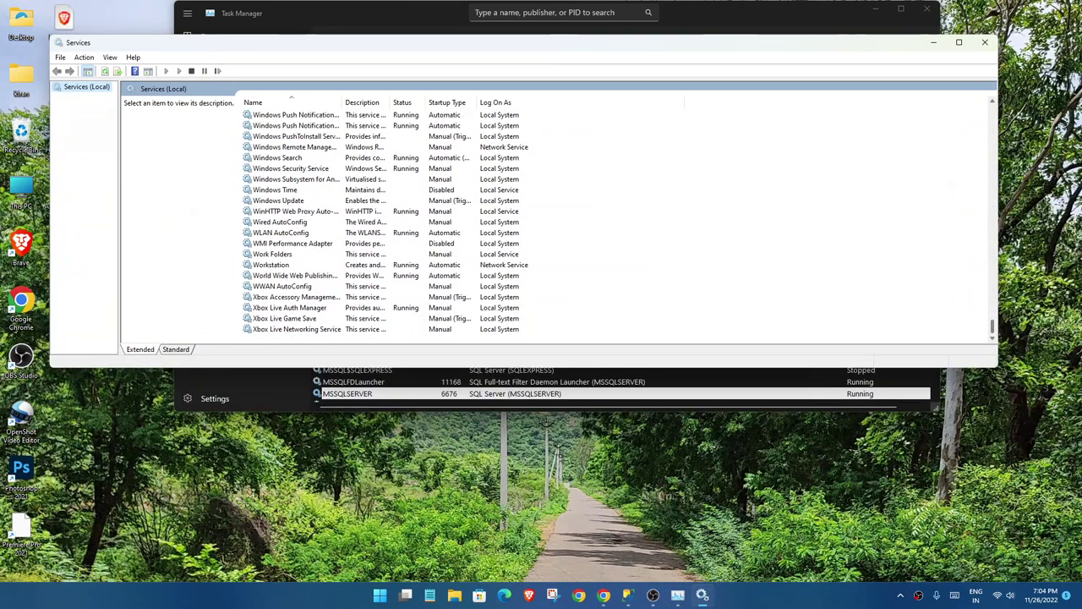
scroll(385, 227, up, 15)
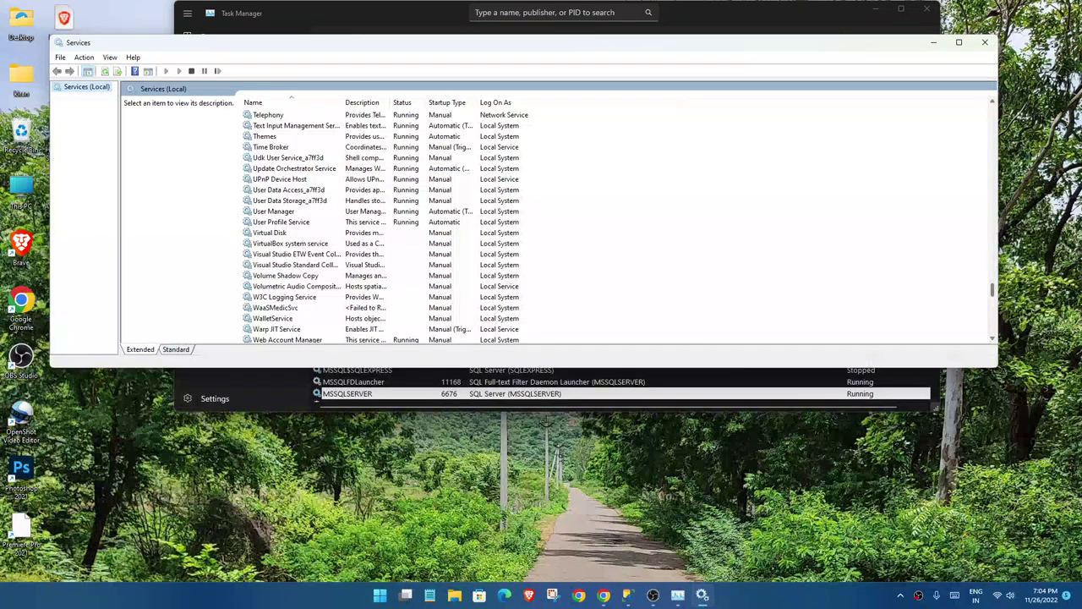
click(271, 147)
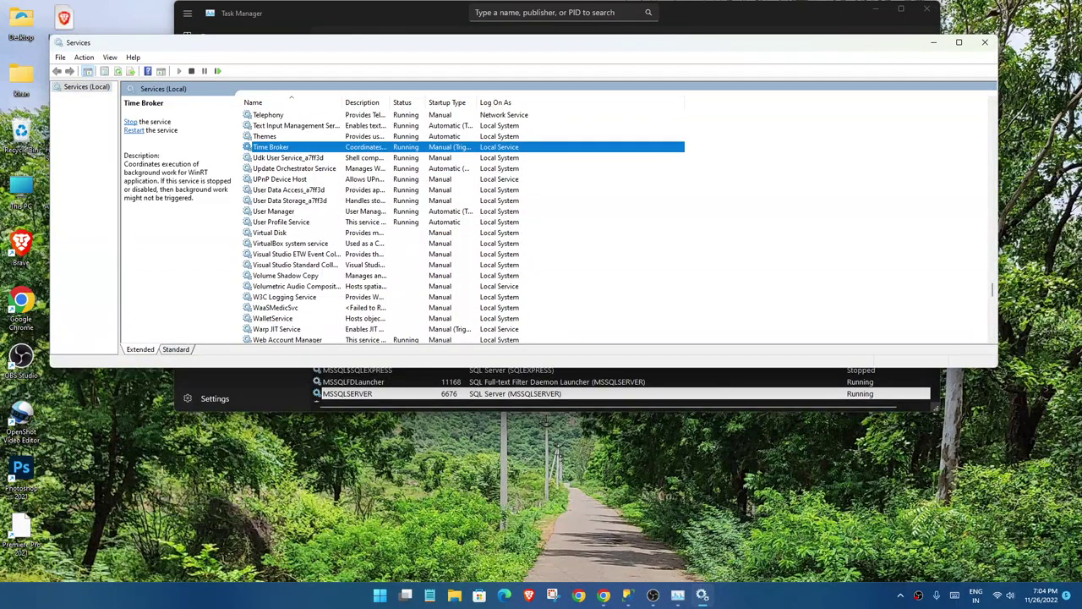
- Try the Disabled and Automatic startup types in the Themes service's properties and close the dialog without applying
right_click(264, 136)
click(288, 244)
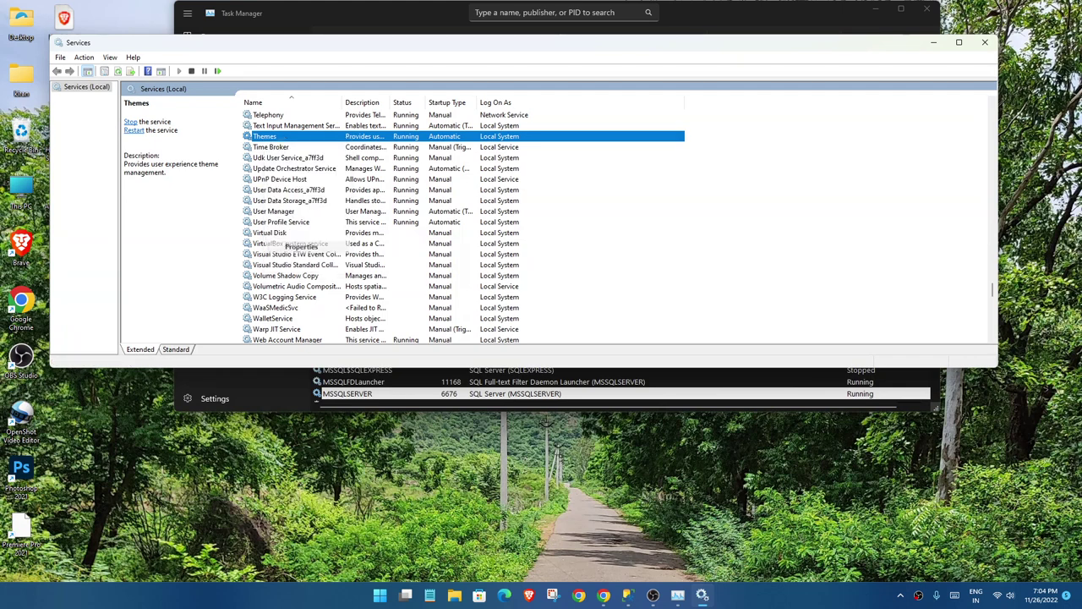
click(546, 196)
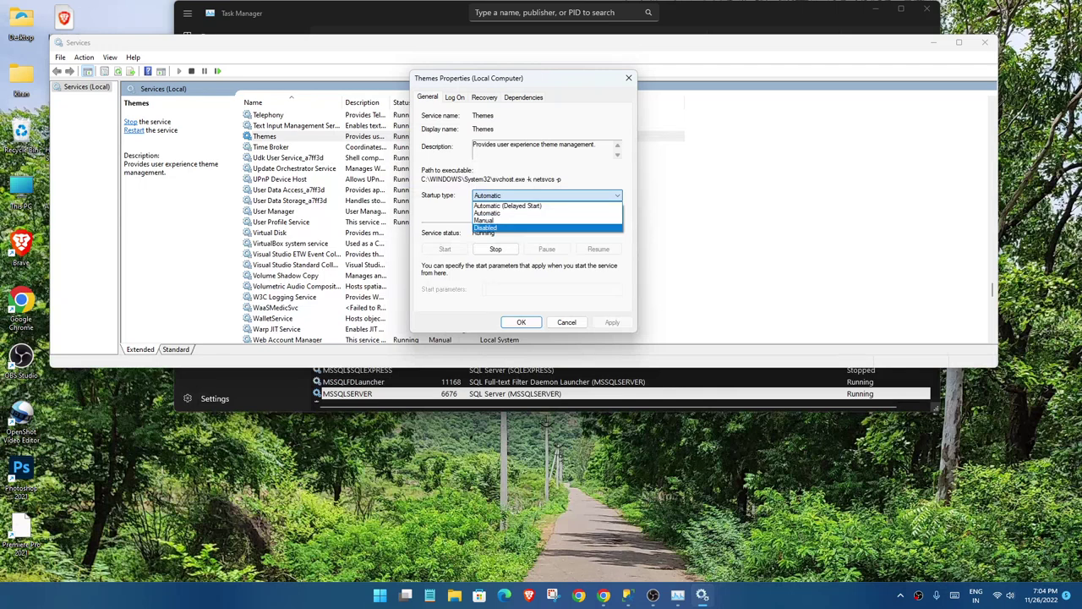
click(486, 227)
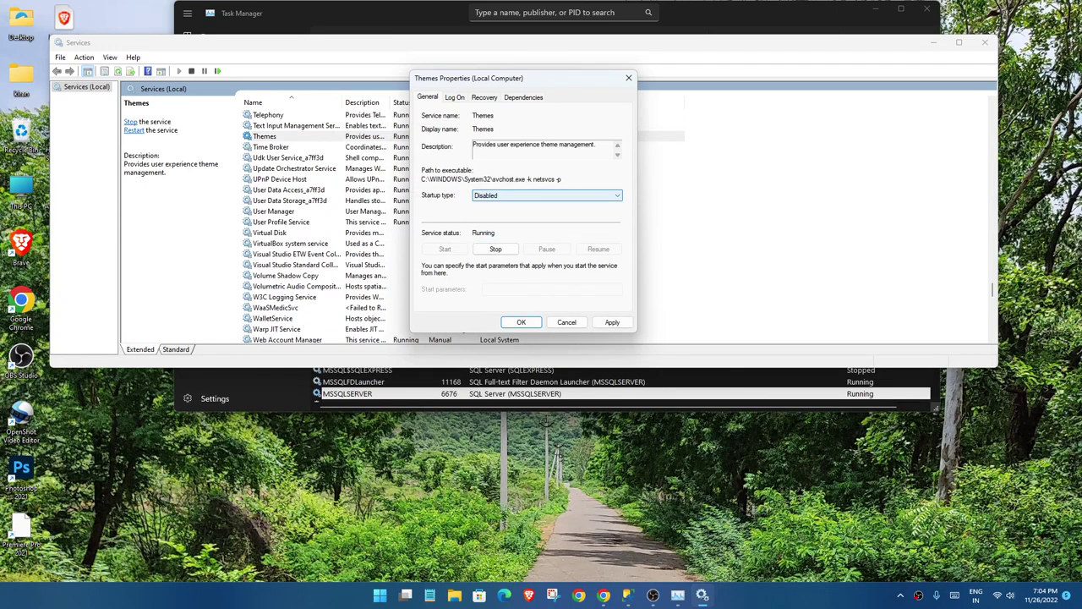
click(546, 195)
click(499, 213)
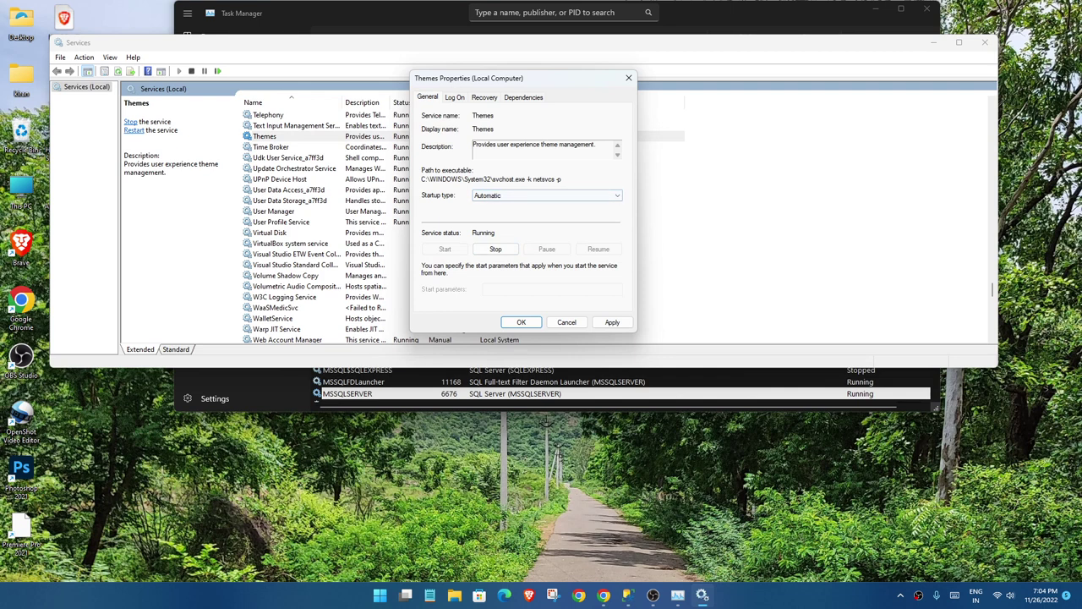
click(546, 196)
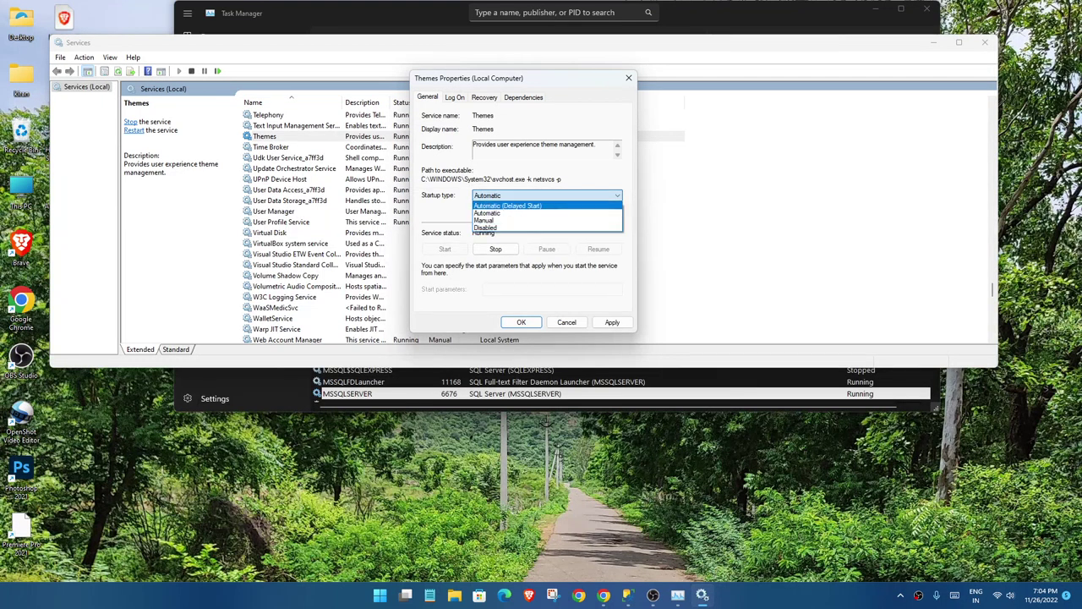
click(628, 78)
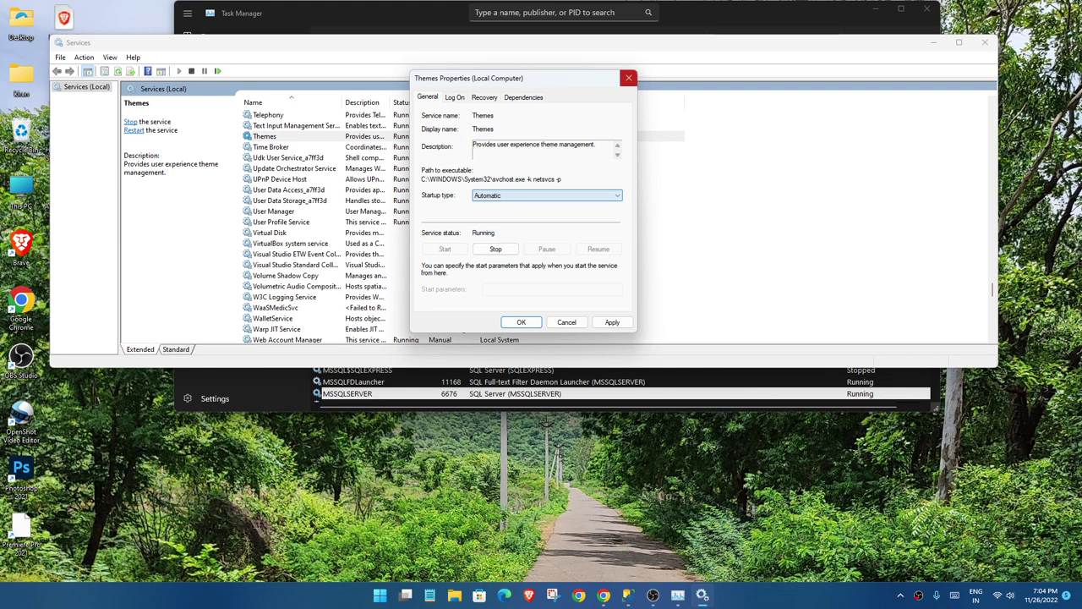
click(628, 78)
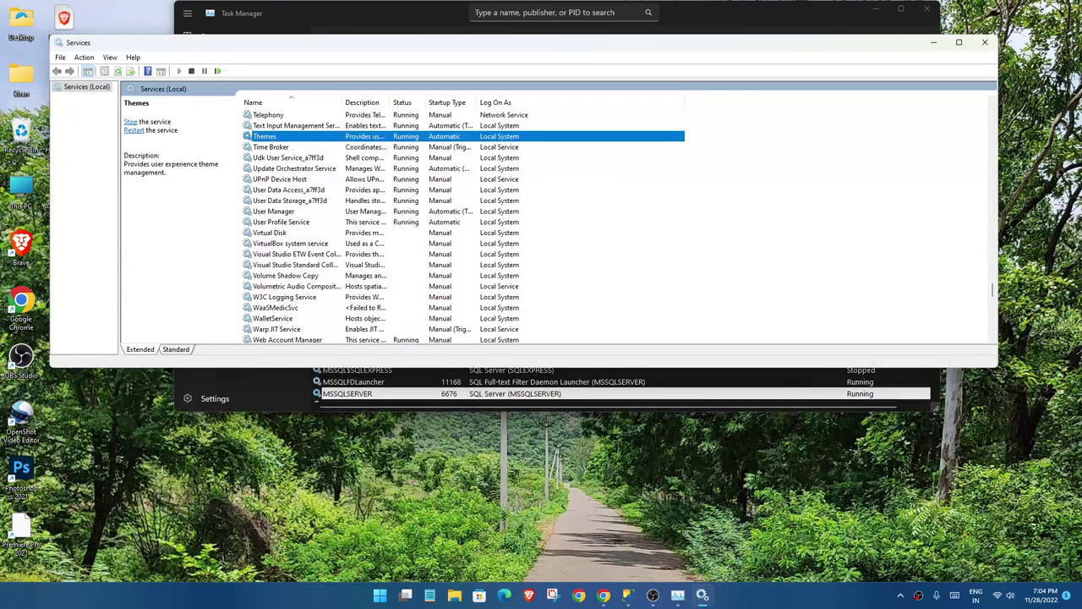
- Close the Services console and stop the OracleServiceORCL service from Task Manager's service list
click(985, 42)
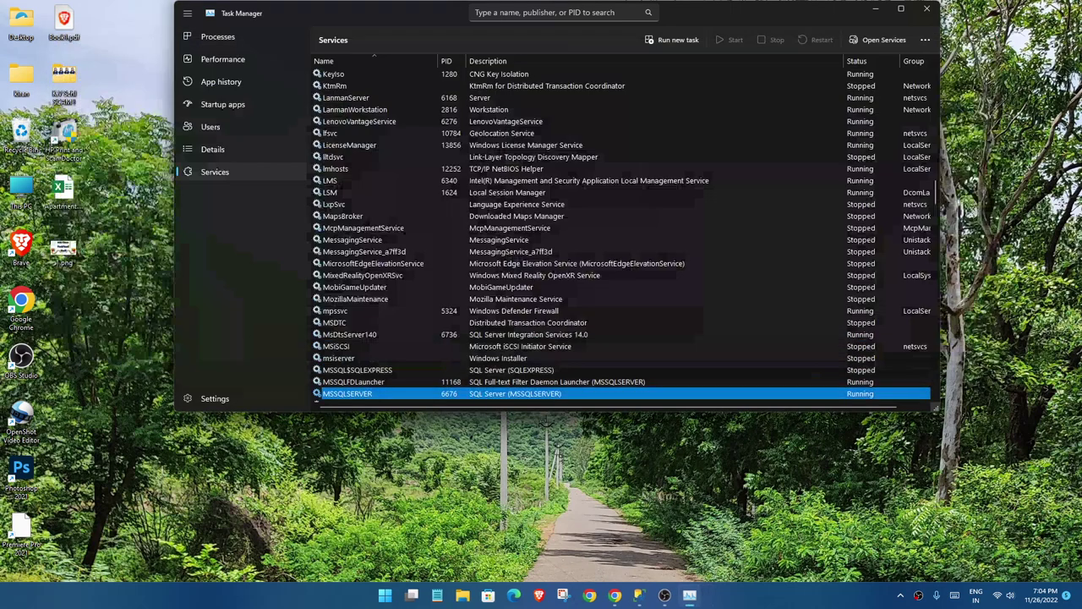
scroll(623, 235, down, 5)
scroll(623, 235, down, 7)
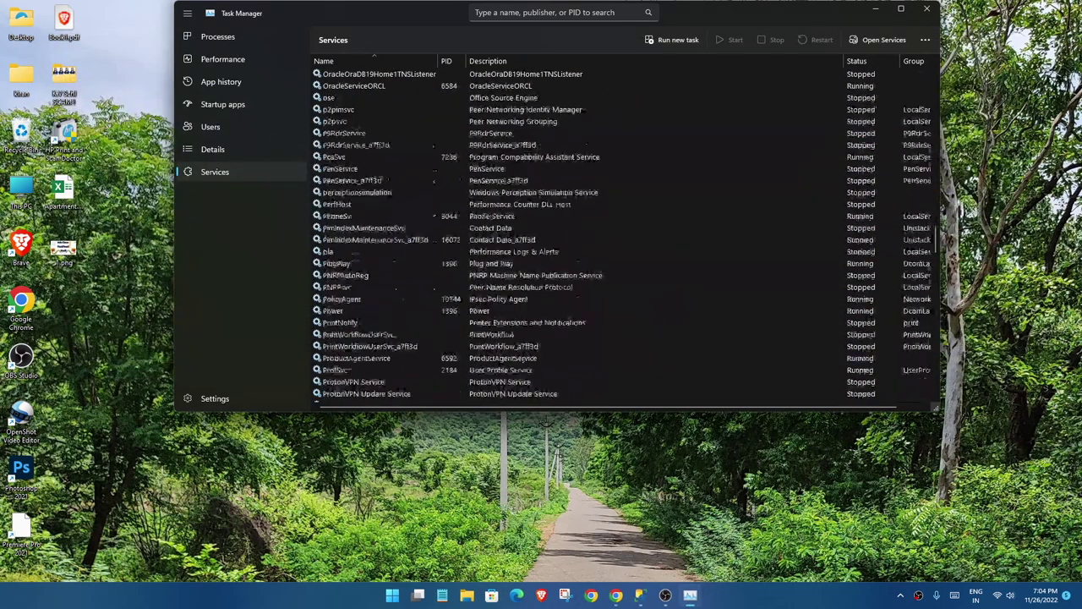
scroll(623, 235, up, 3)
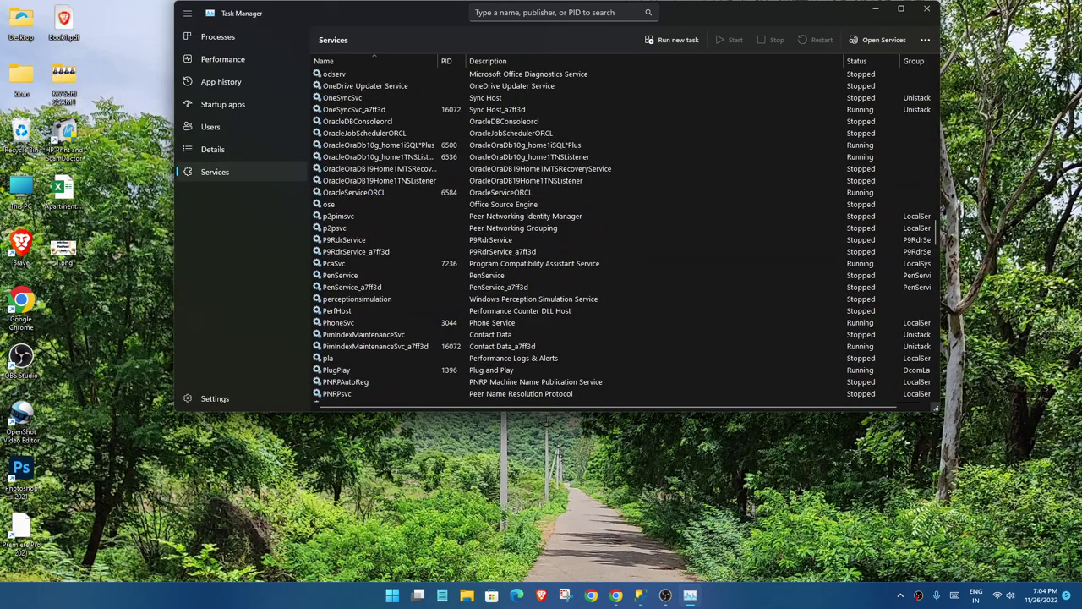
click(353, 193)
right_click(354, 195)
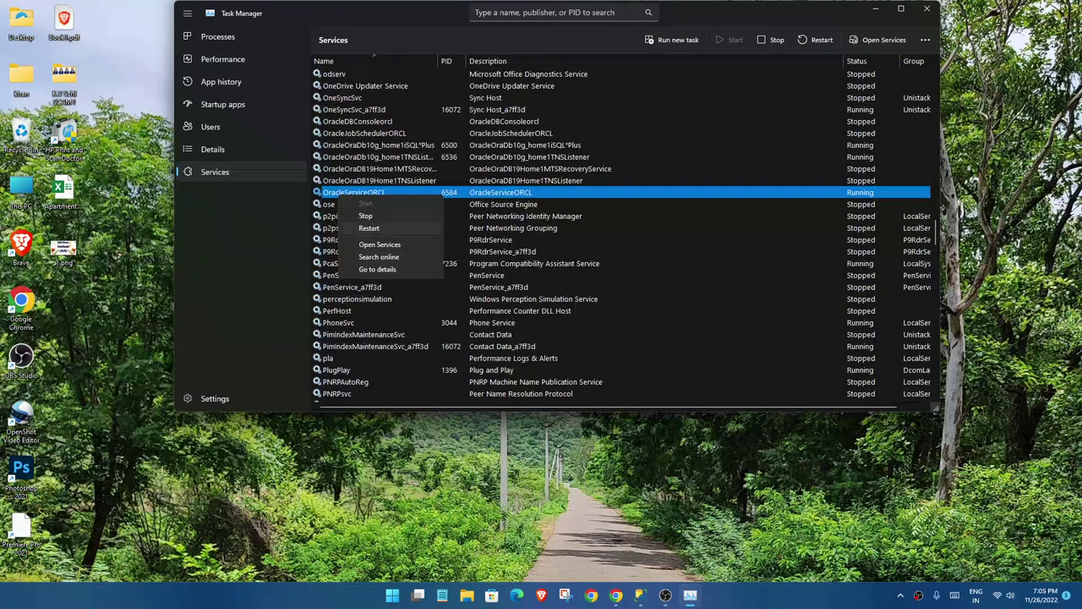
click(368, 216)
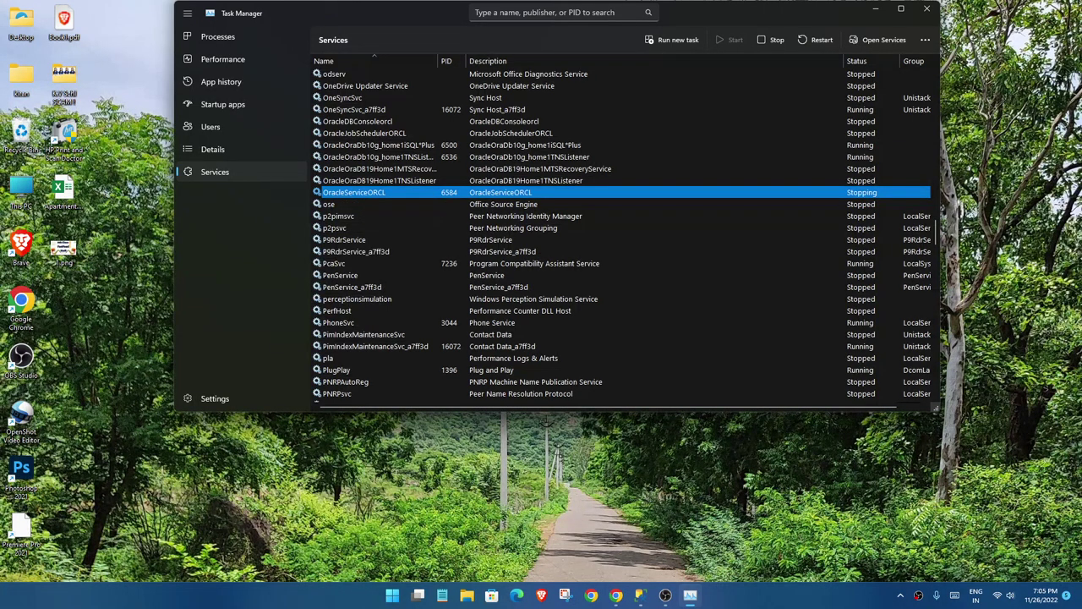
scroll(623, 235, down, 2)
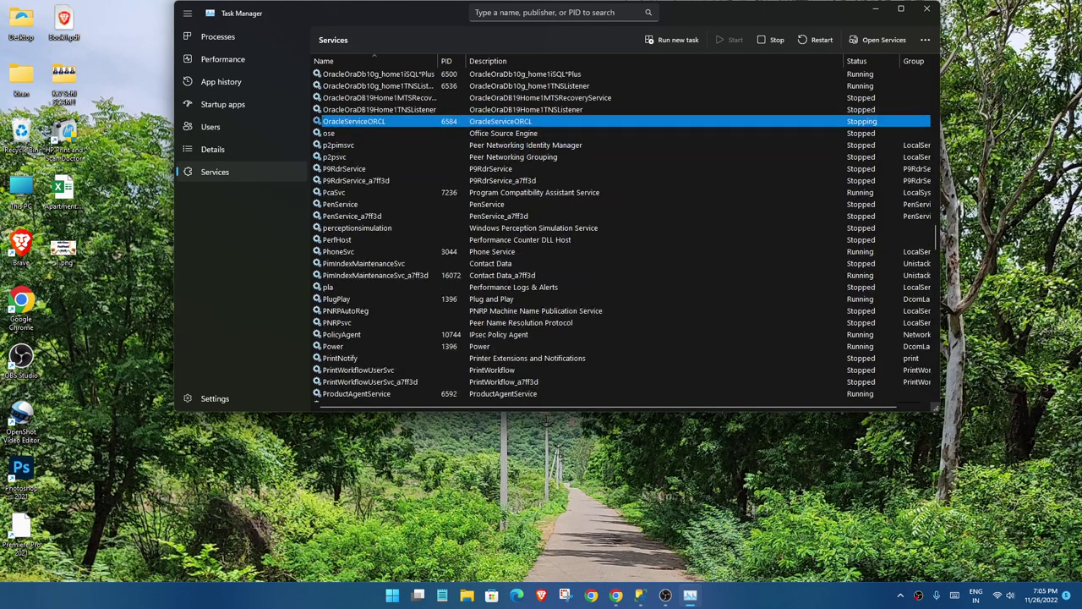
click(623, 239)
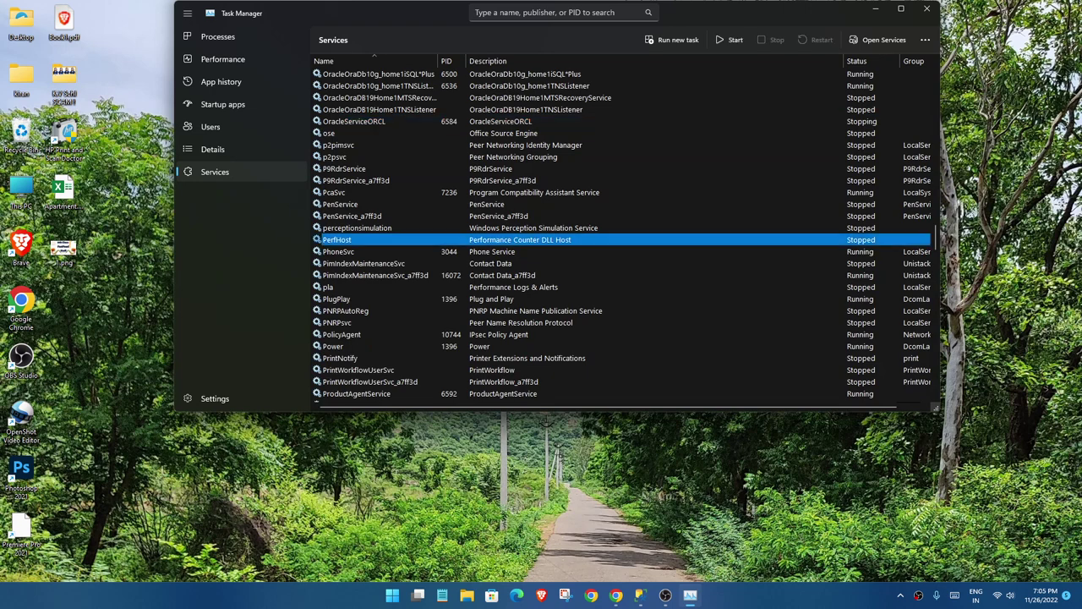
- Close Task Manager and run msconfig to open System Configuration
scroll(623, 239, down, 5)
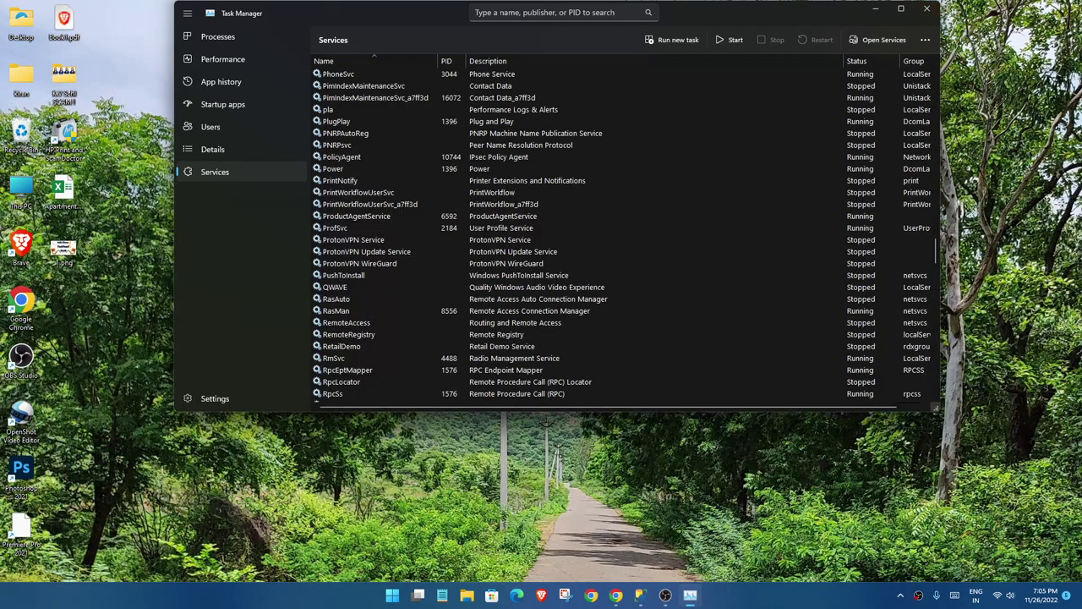
click(927, 9)
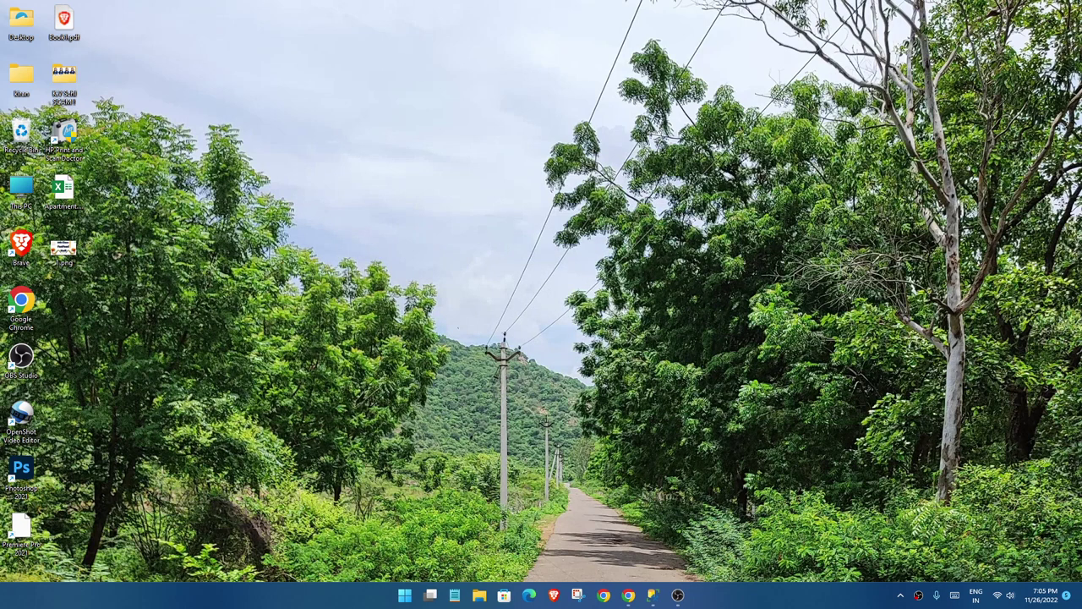
key(super+r)
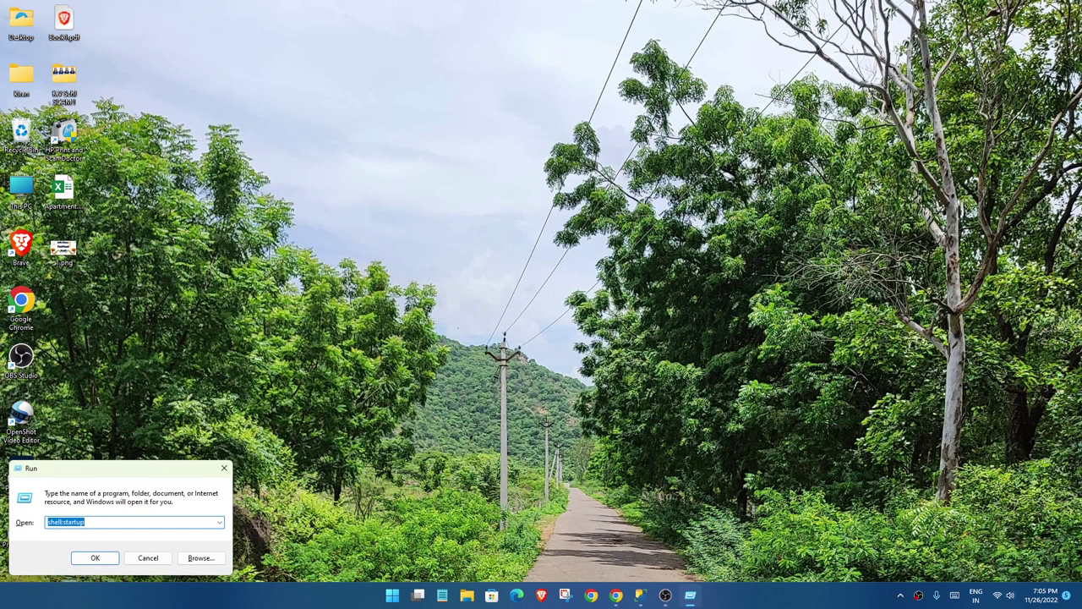
text(ms)
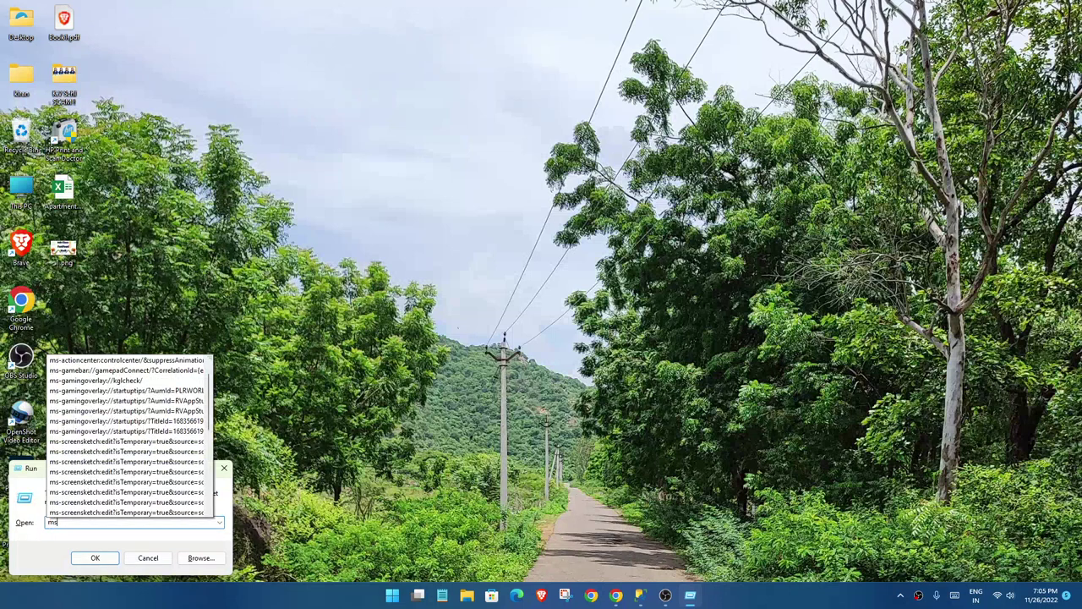
text(config)
key(Return)
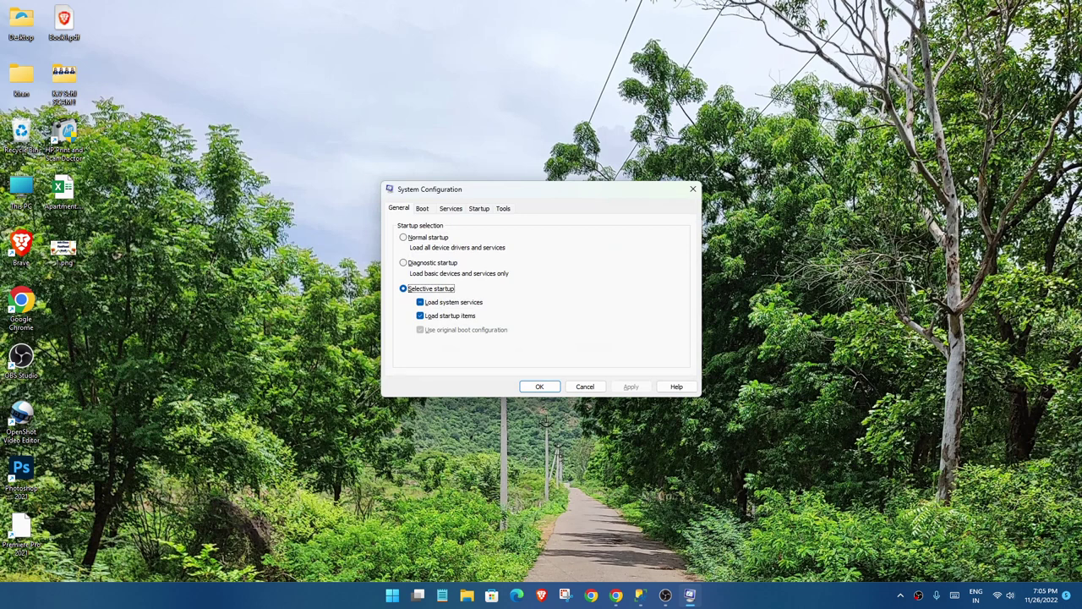
- Hide all Microsoft services in System Configuration's services list and look through the remaining third-party entries
click(451, 208)
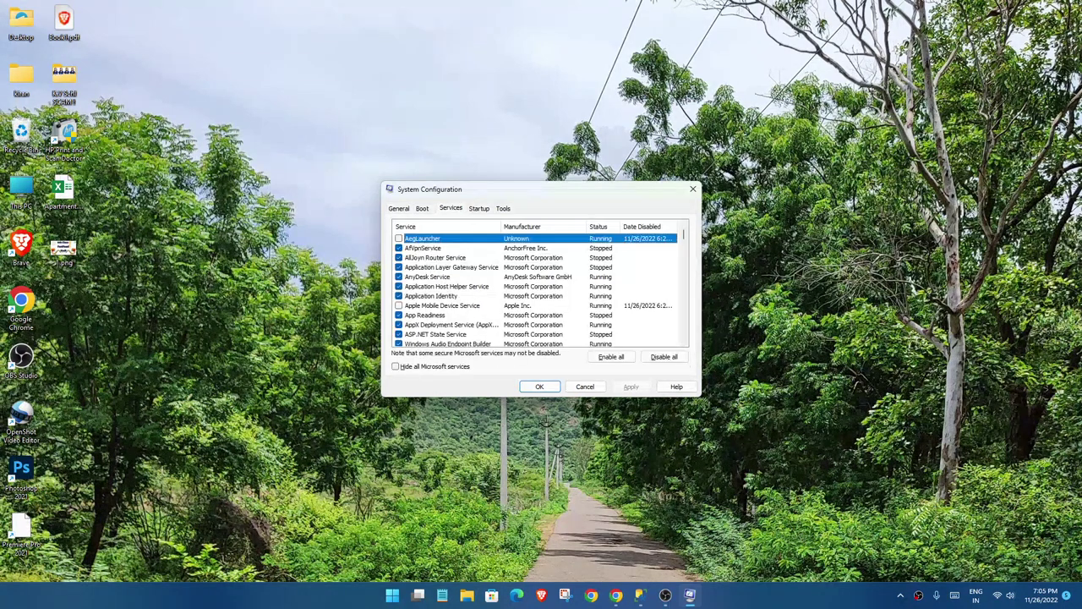
drag(549, 194, 470, 45)
click(276, 185)
scroll(461, 139, down, 5)
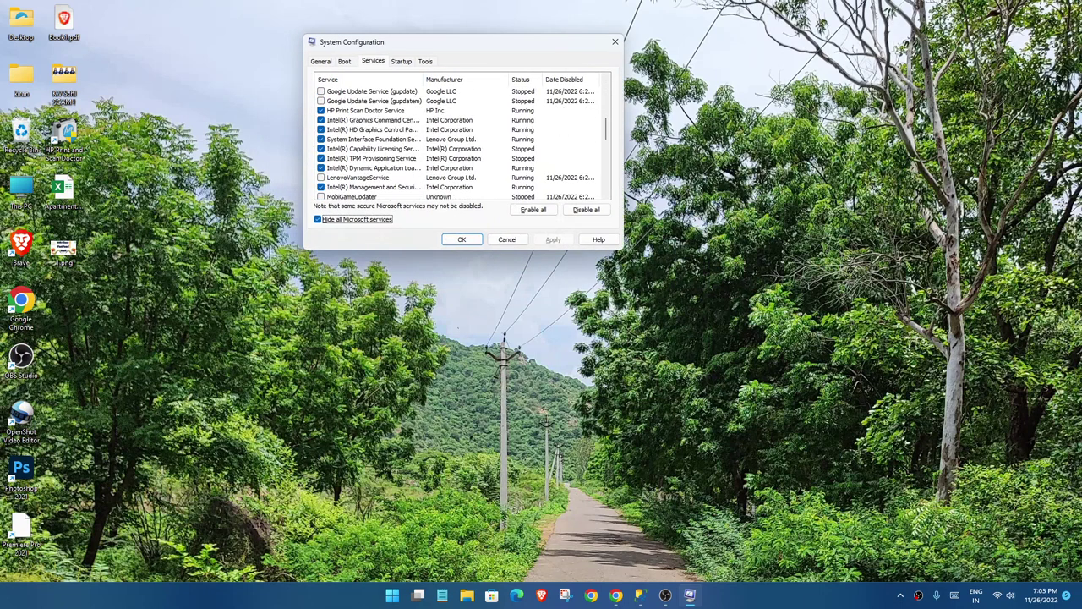
scroll(461, 140, up, 5)
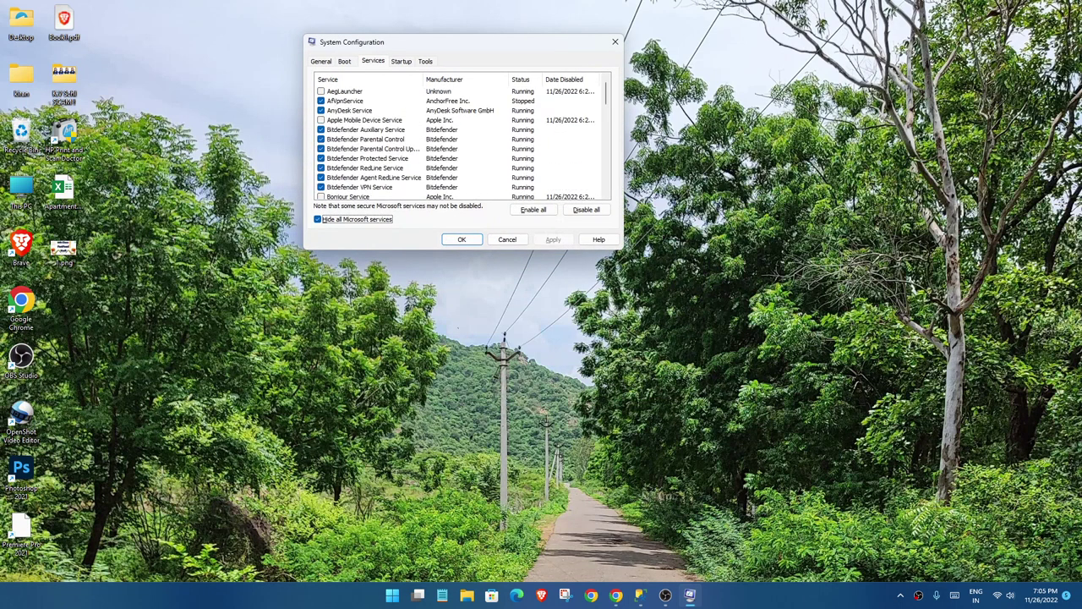
scroll(461, 139, down, 10)
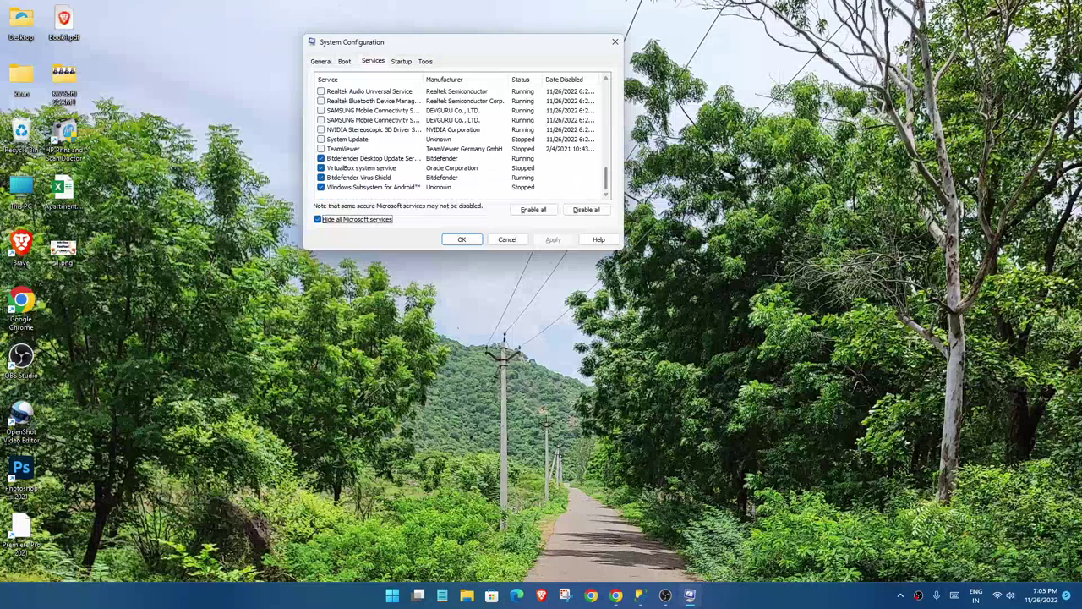
scroll(460, 139, up, 3)
scroll(461, 139, up, 5)
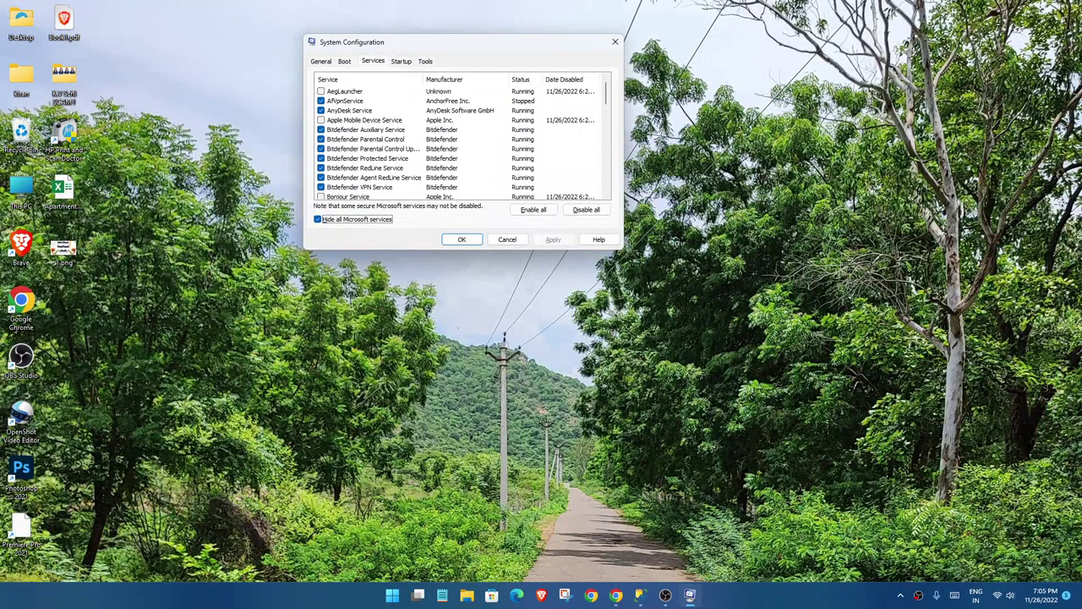
- Untick AfVpnService, the Intel(R) Content Protection HDCP service and HP Print Scan Doctor Service in the services list
click(320, 101)
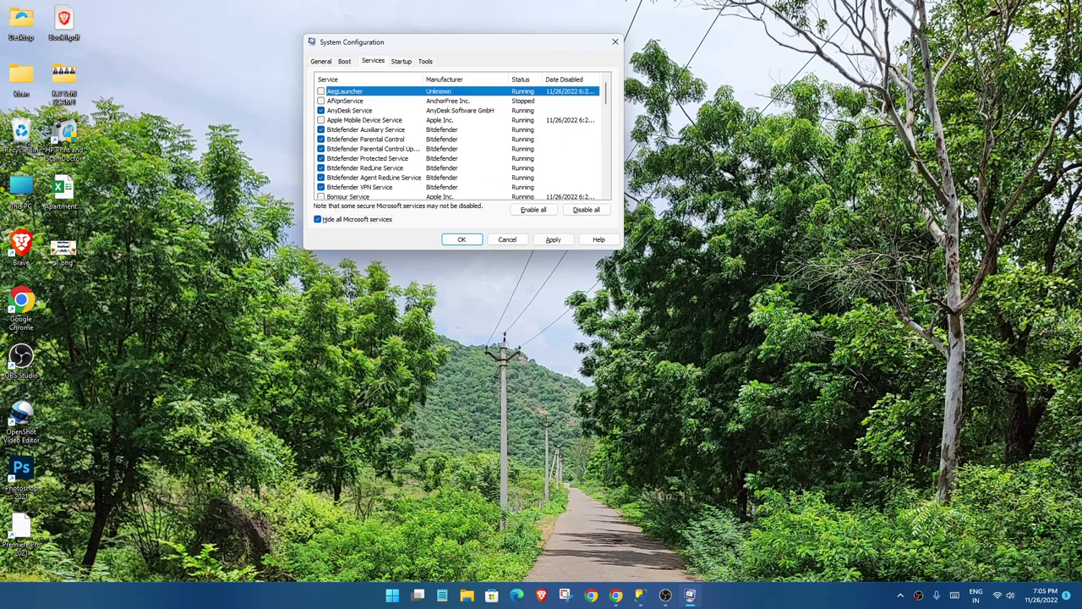
scroll(461, 140, down, 2)
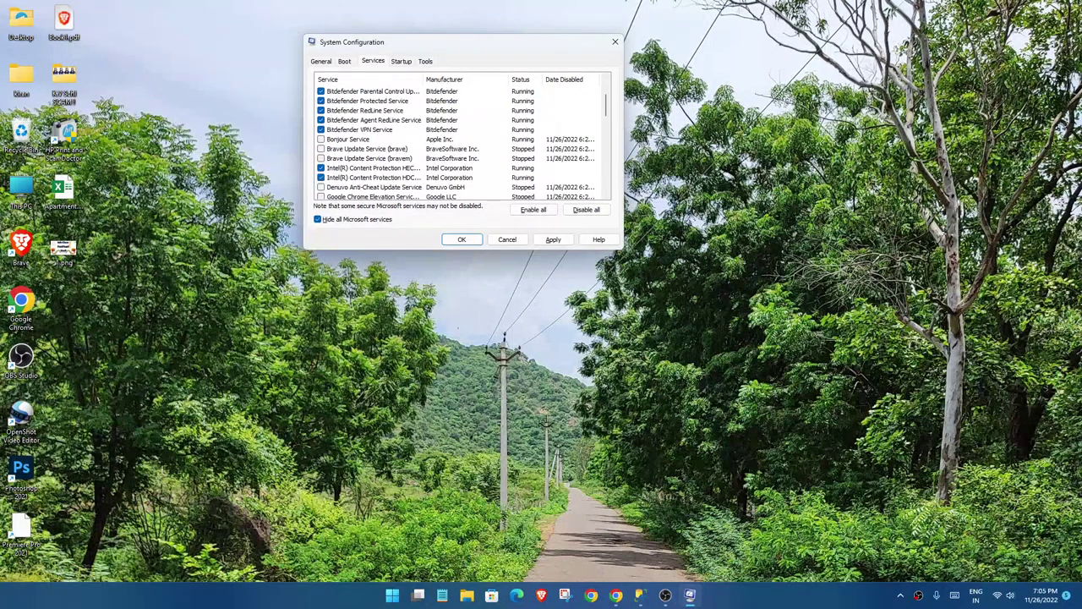
scroll(461, 143, down, 3)
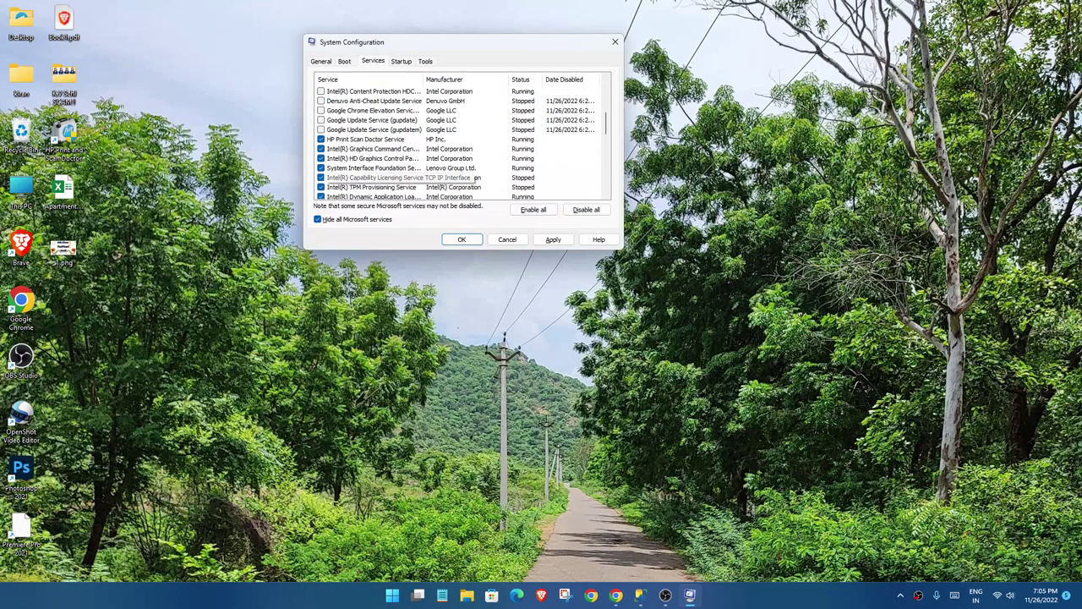
click(321, 139)
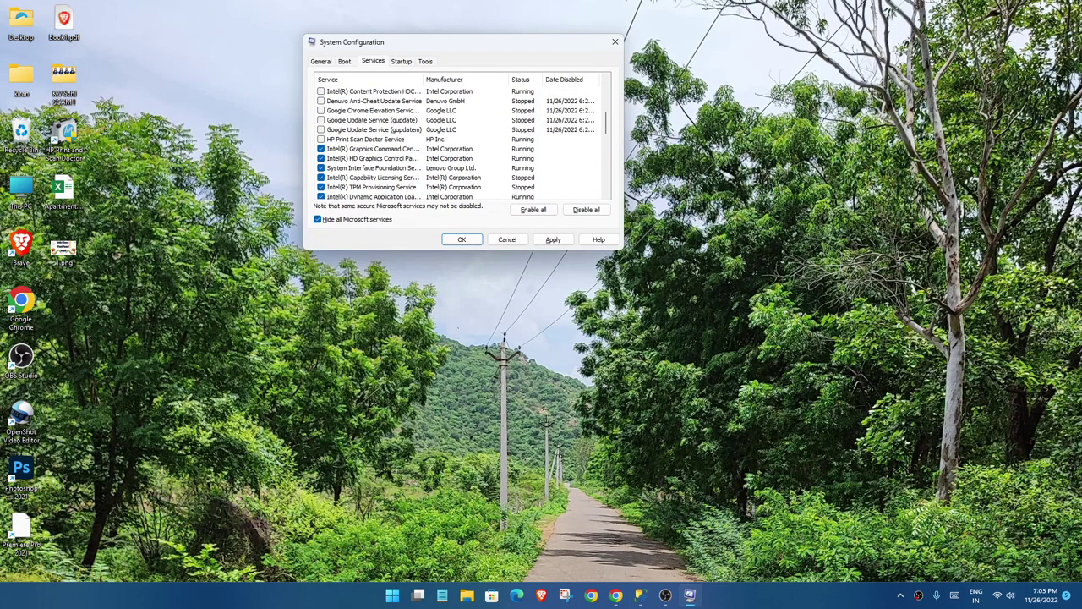
- Apply the service changes, untick Mozilla Maintenance Service, and accept and close System Configuration
scroll(461, 144, down, 2)
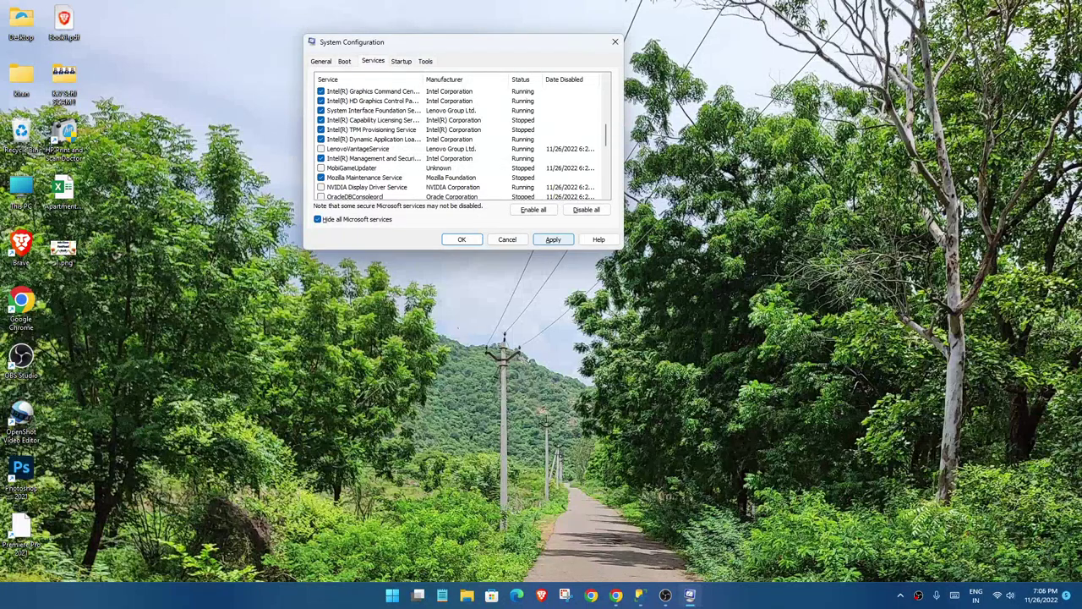
click(552, 239)
click(320, 177)
click(461, 239)
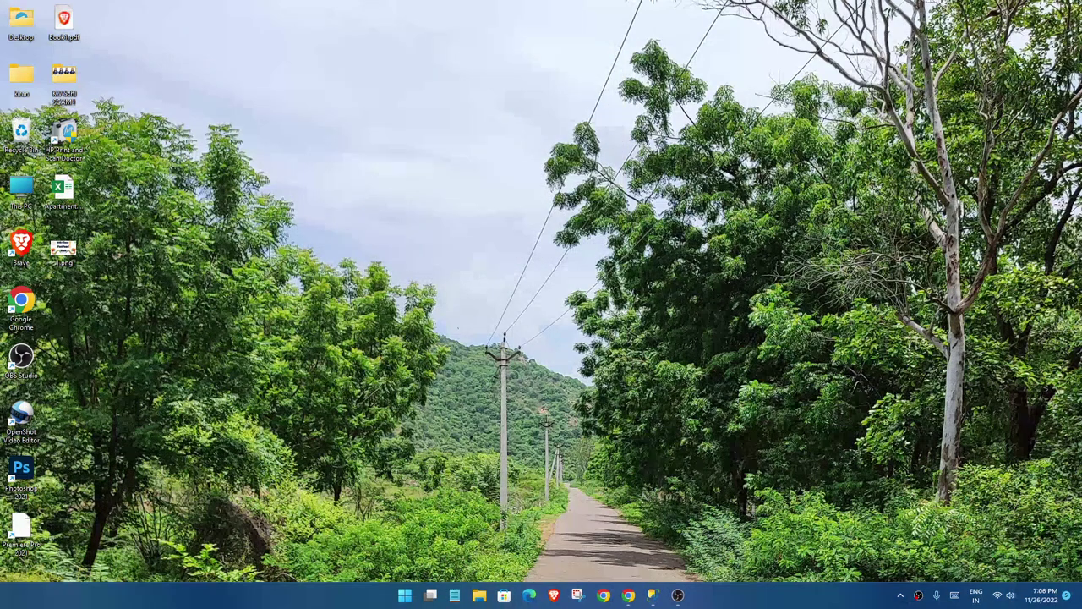